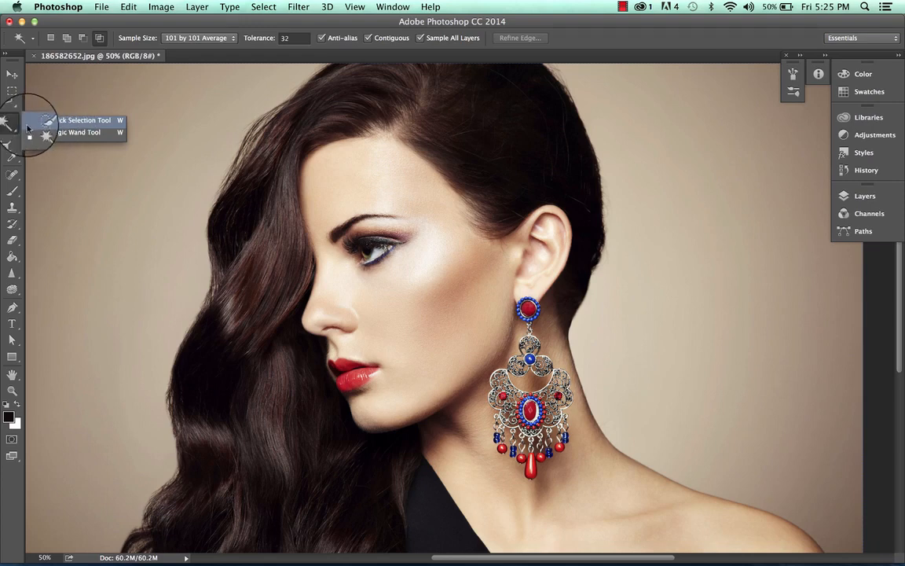
- Switch from the Quick Selection tool to the Magic Wand tool
{"action": "left_click", "coordinate": [49, 120]}
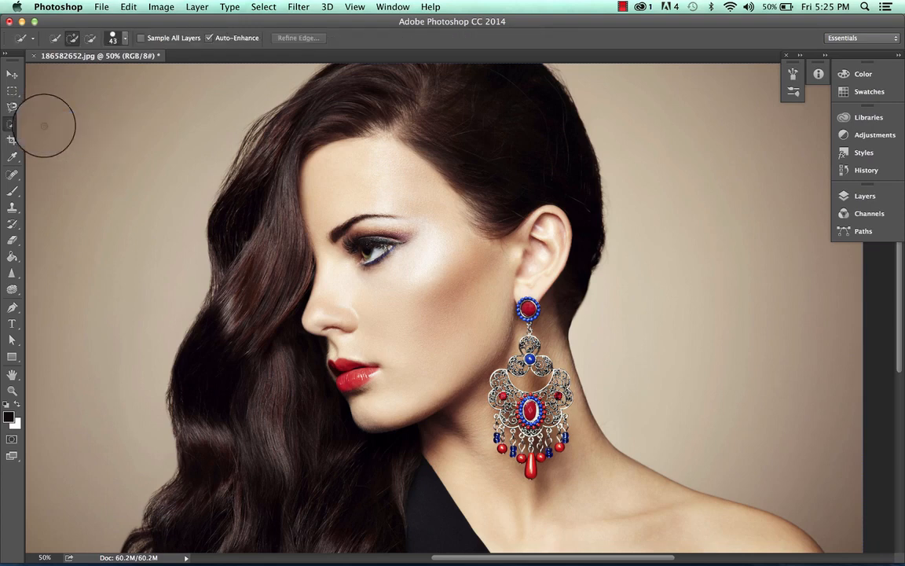
{"action": "left_click", "coordinate": [13, 126]}
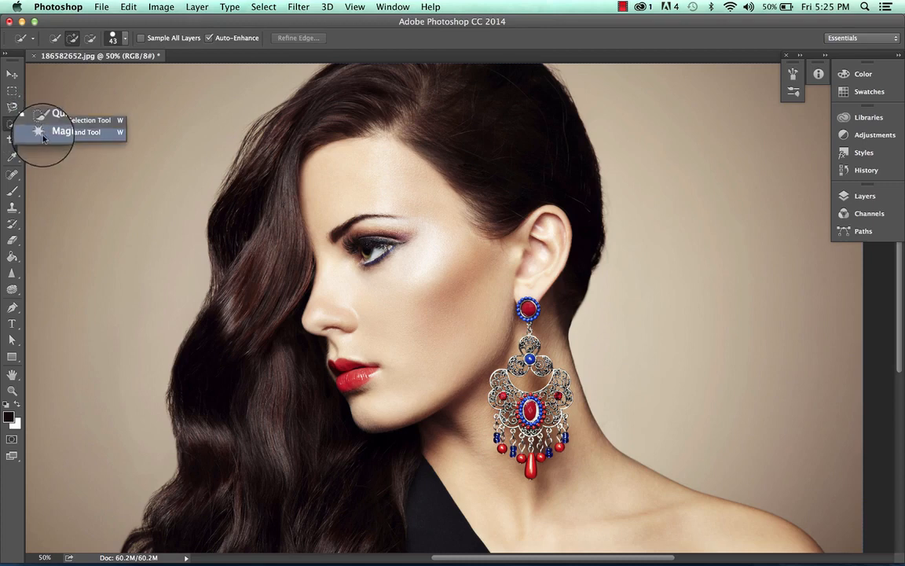
{"action": "left_click", "coordinate": [51, 126]}
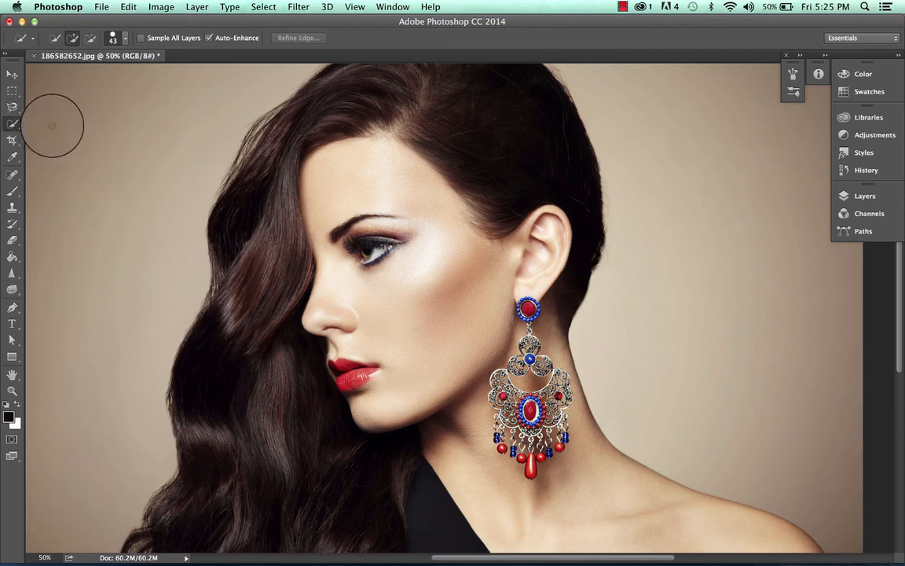
{"action": "left_click", "coordinate": [12, 124]}
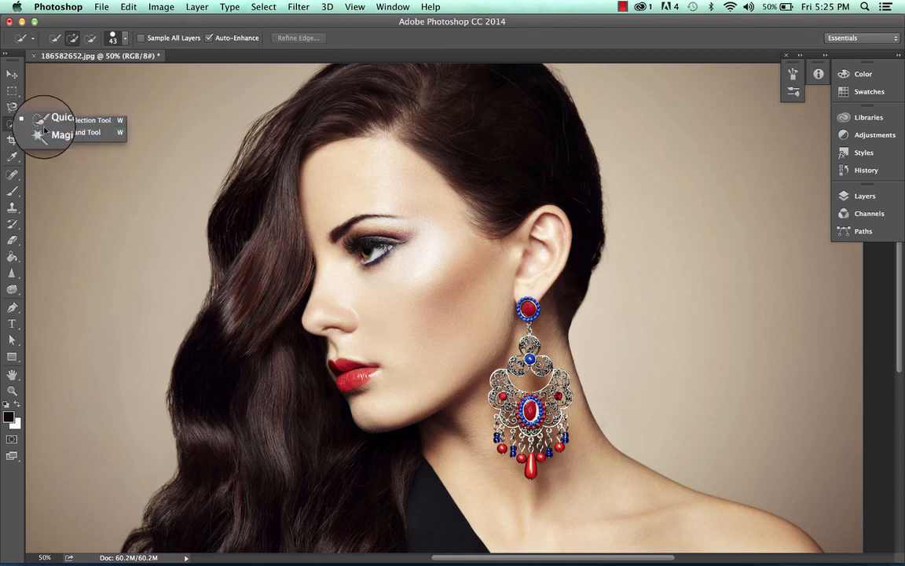
{"action": "left_click", "coordinate": [56, 134]}
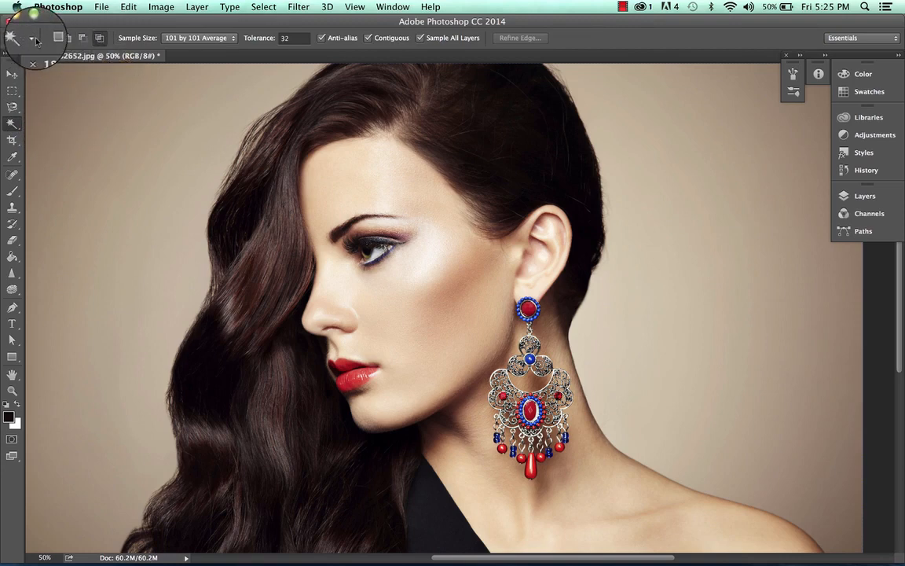
- Set the Magic Wand to New selection mode and select the background beside the long hair, followed by the background behind the head
{"action": "left_click", "coordinate": [68, 46]}
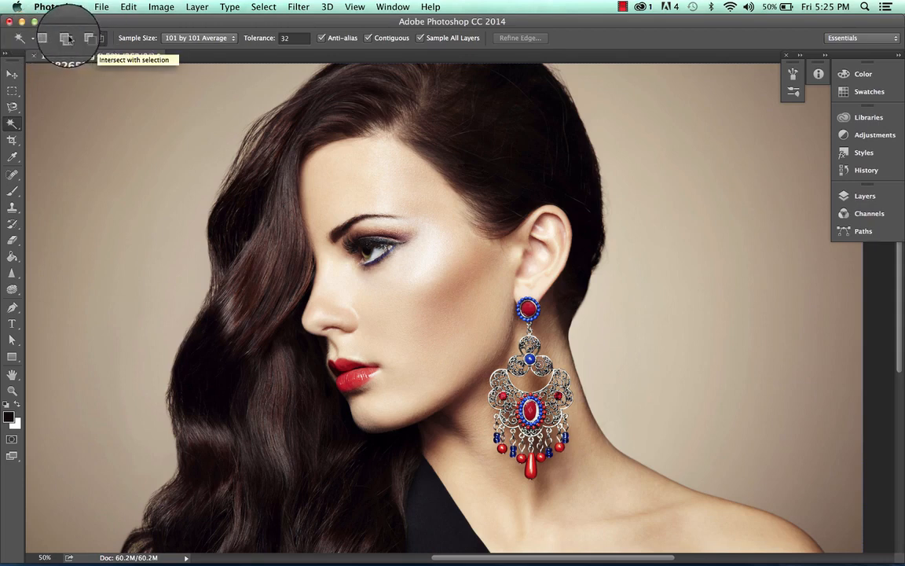
{"action": "left_click", "coordinate": [50, 41]}
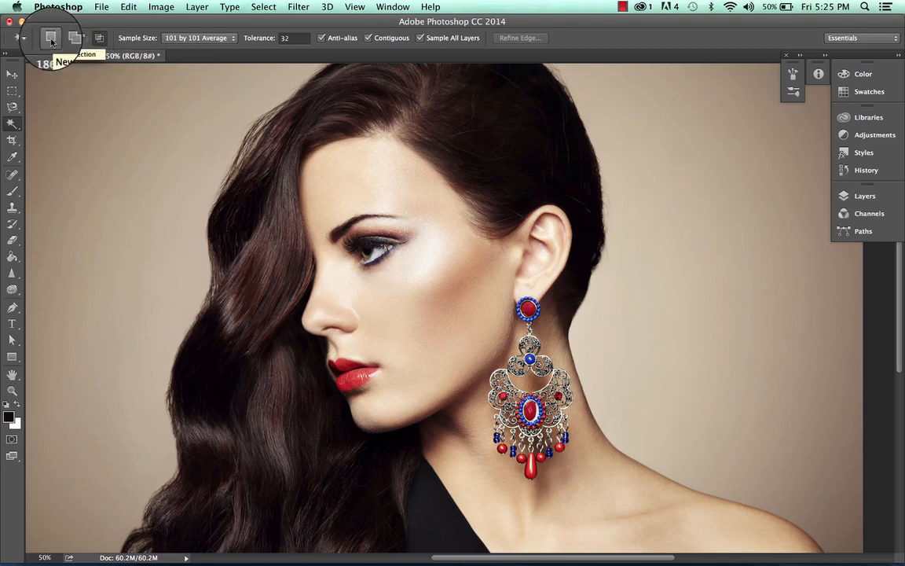
{"action": "left_click", "coordinate": [64, 42]}
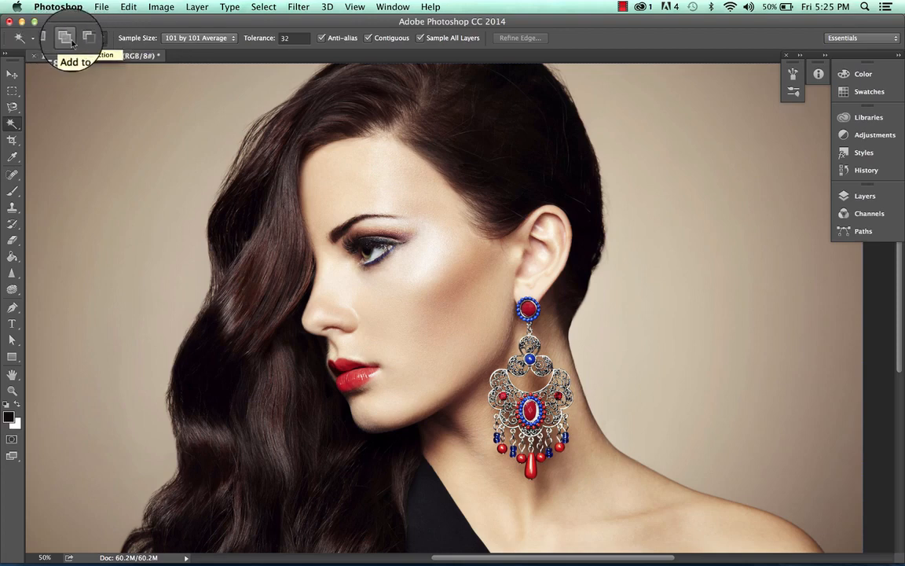
{"action": "left_click", "coordinate": [81, 40]}
{"action": "left_click", "coordinate": [107, 40]}
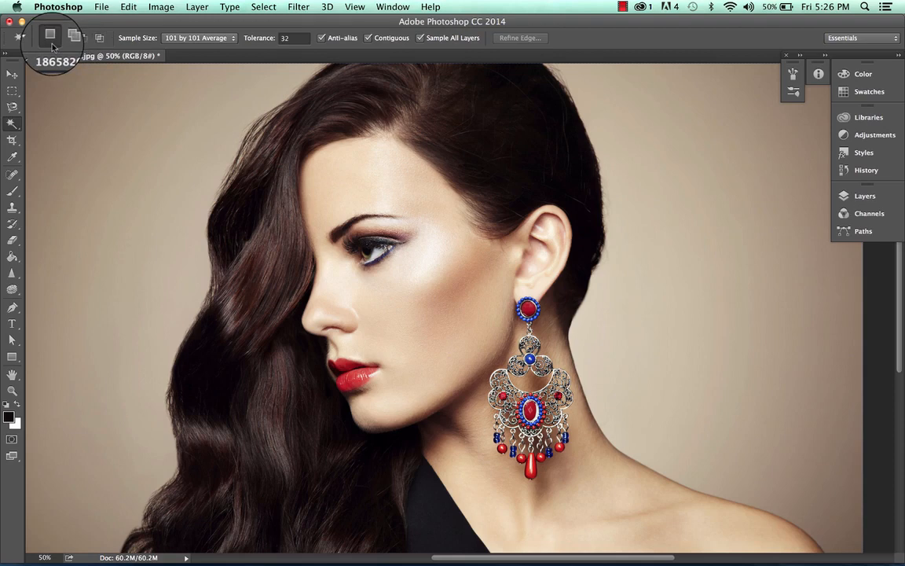
{"action": "left_click", "coordinate": [101, 154]}
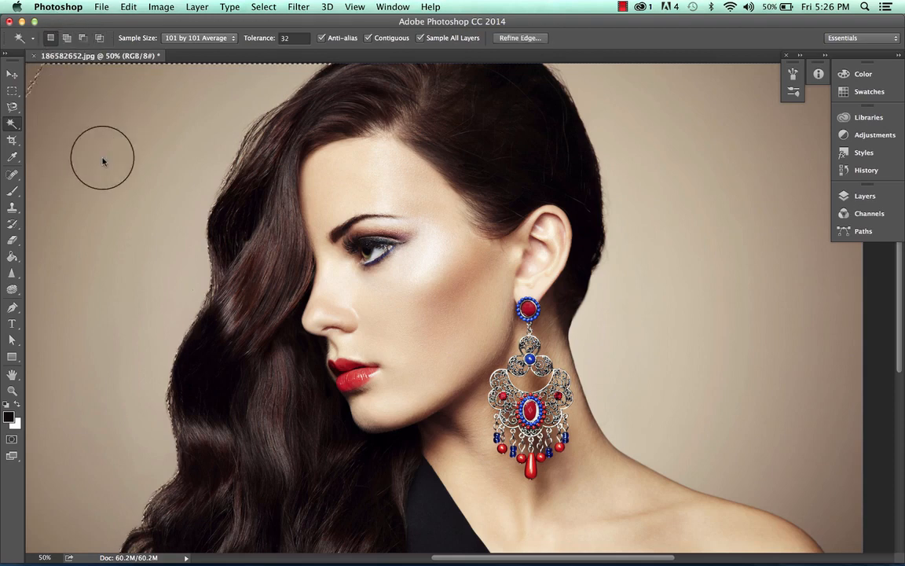
{"action": "left_click", "coordinate": [647, 148]}
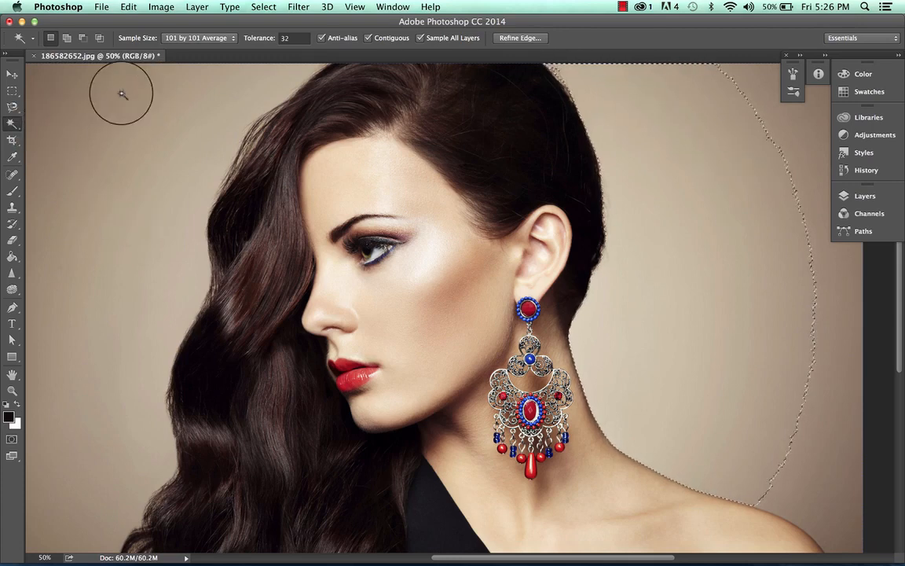
- Add the outer background behind the head to the selection, and subtract the neck patches and the background there from it
{"action": "left_click", "coordinate": [67, 40]}
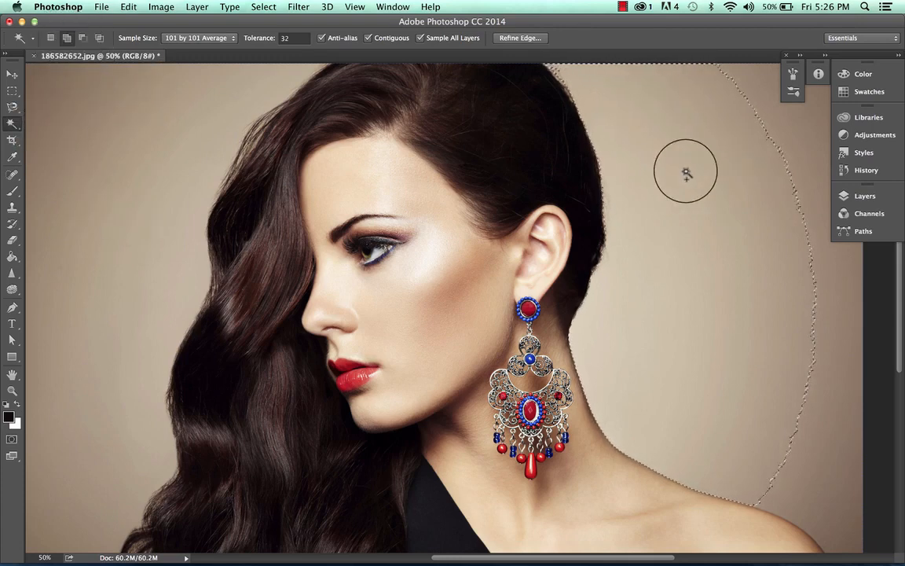
{"action": "left_click", "coordinate": [805, 137]}
{"action": "scroll", "coordinate": [733, 161], "scroll_direction": "right", "scroll_amount": 5}
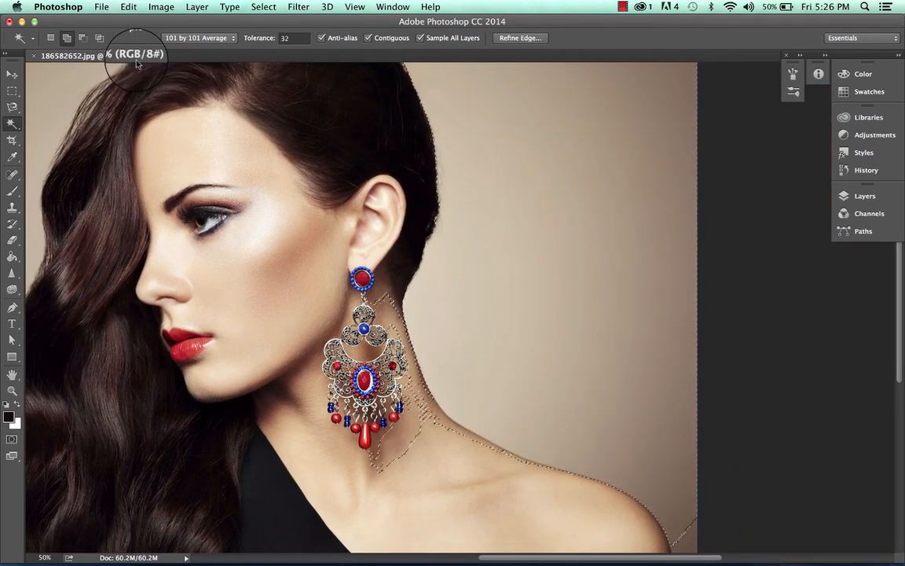
{"action": "left_click", "coordinate": [82, 37]}
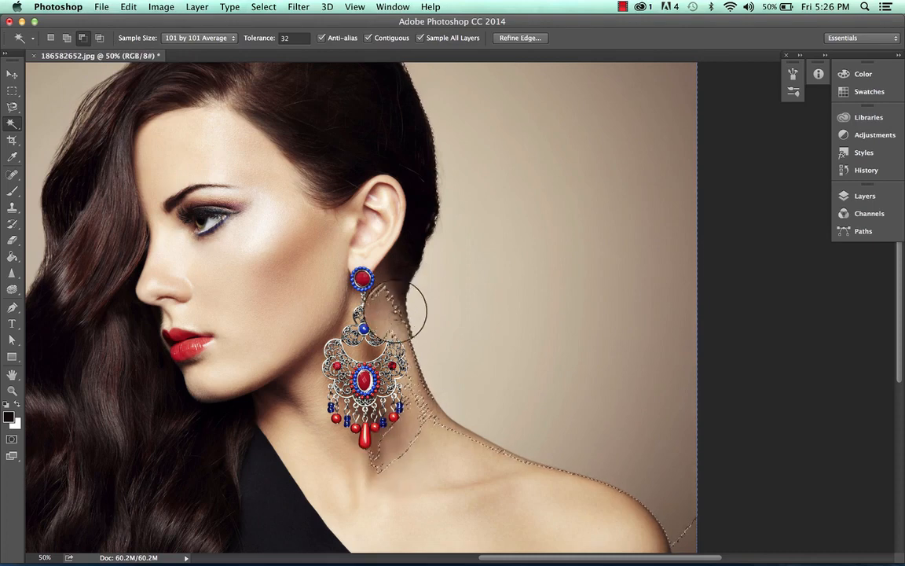
{"action": "mouse_move", "coordinate": [388, 314]}
{"action": "left_mouse_down"}
{"action": "mouse_move", "coordinate": [443, 423]}
{"action": "mouse_move", "coordinate": [470, 424]}
{"action": "mouse_move", "coordinate": [505, 377]}
{"action": "mouse_move", "coordinate": [505, 301]}
{"action": "left_mouse_up"}
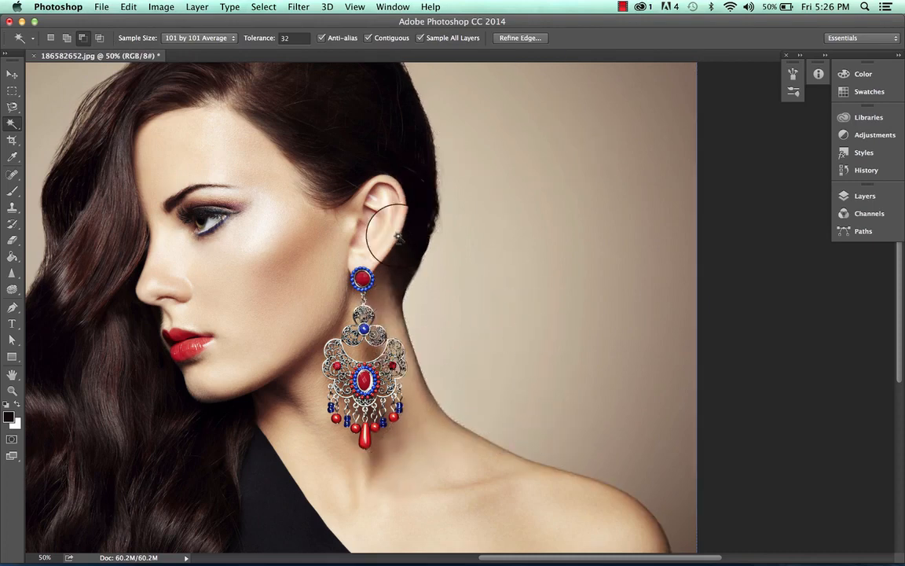
- Try to intersect the current selection with the background beside the long hair
{"action": "scroll", "coordinate": [509, 307], "scroll_direction": "left", "scroll_amount": 10}
{"action": "scroll", "coordinate": [509, 307], "scroll_direction": "left", "scroll_amount": 3}
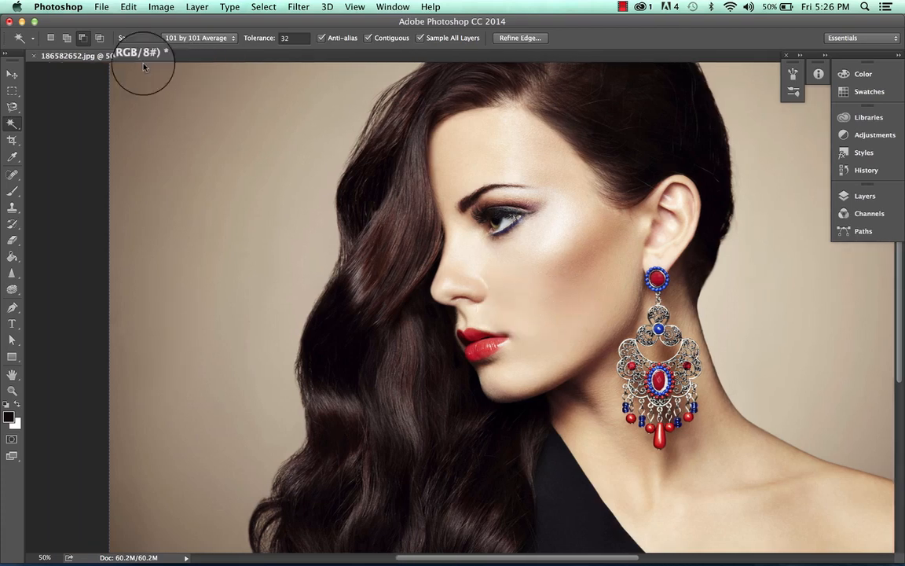
{"action": "left_click", "coordinate": [99, 38]}
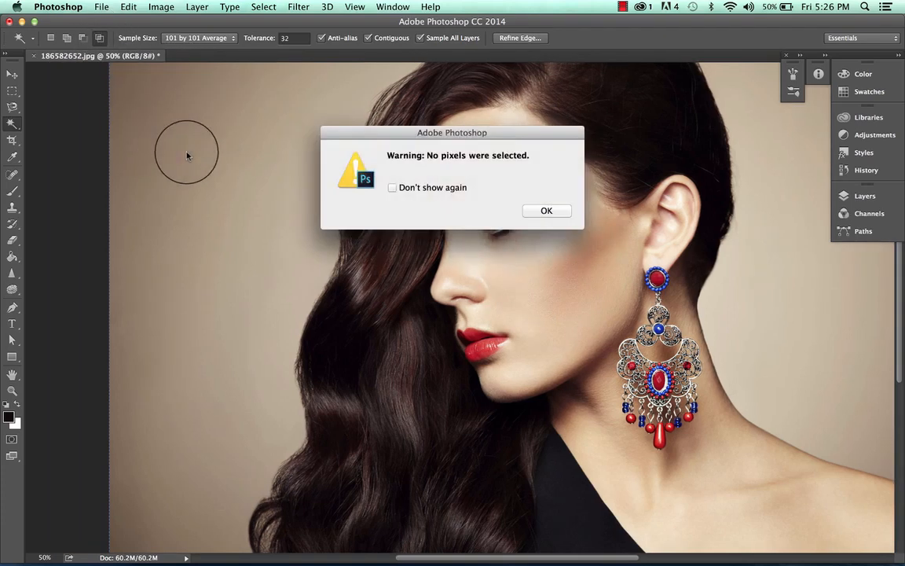
{"action": "left_click", "coordinate": [542, 209]}
- Return to New selection mode, select the background beside the long hair, and clear that selection
{"action": "left_click", "coordinate": [50, 39]}
{"action": "left_click", "coordinate": [247, 169]}
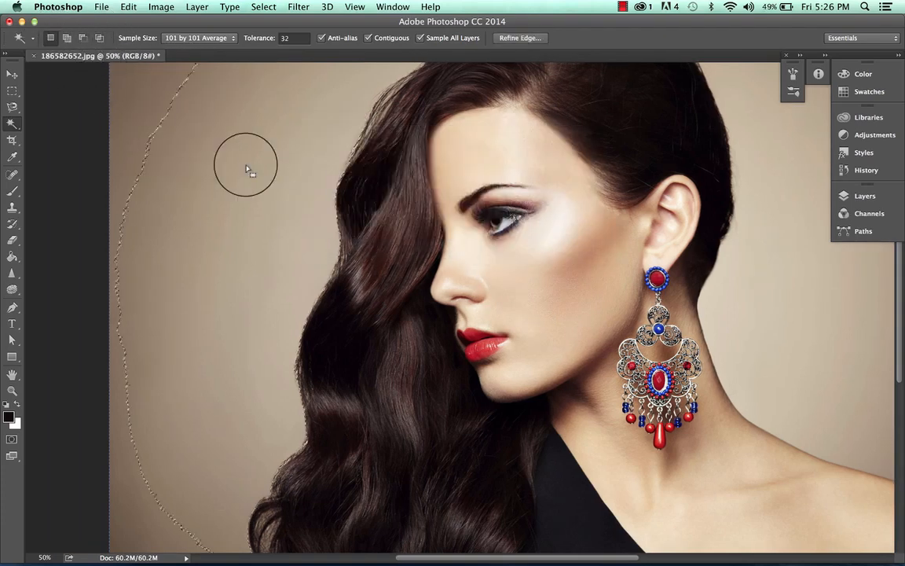
{"action": "left_click", "coordinate": [98, 37]}
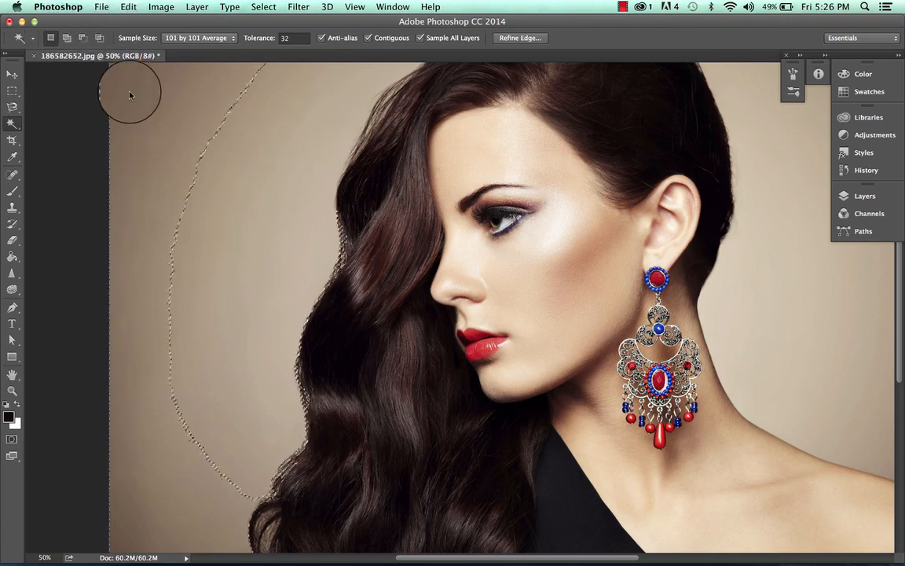
{"action": "left_click", "coordinate": [63, 141]}
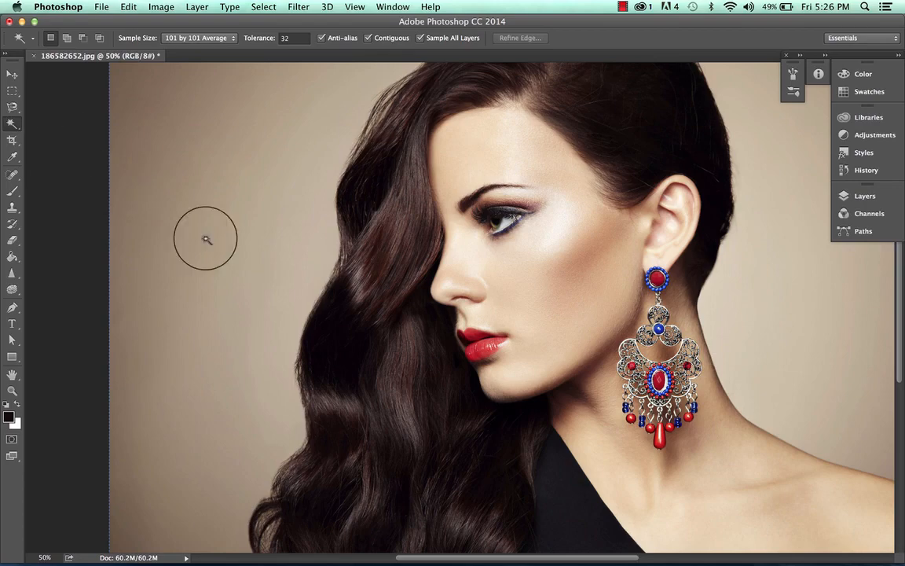
{"action": "scroll", "coordinate": [239, 187], "scroll_direction": "up", "scroll_amount": 5}
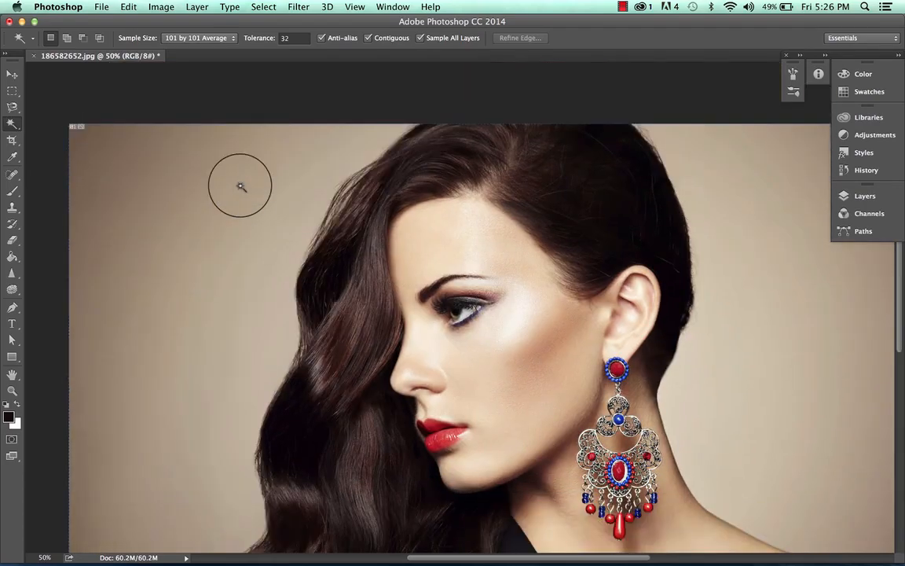
{"action": "left_click", "coordinate": [208, 38]}
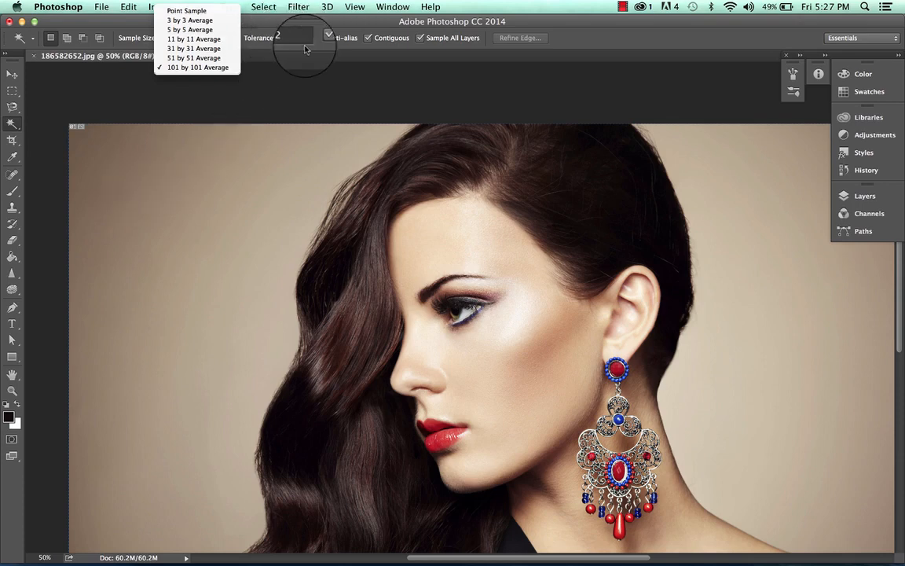
{"action": "left_click", "coordinate": [188, 312]}
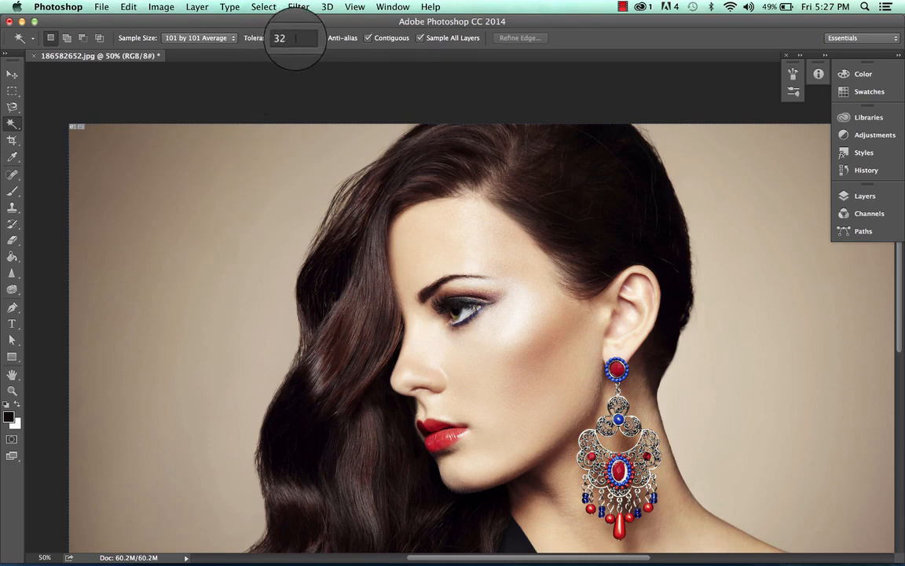
- Select the background beside the long hair with the Magic Wand at a tolerance of 90
{"action": "left_click_drag", "start_coordinate": [292, 39], "coordinate": [276, 40]}
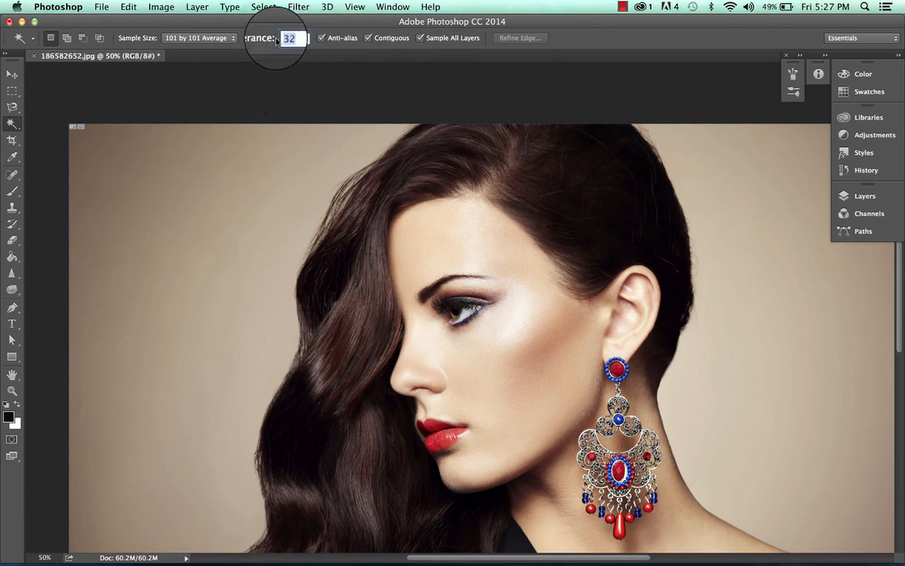
{"action": "type", "text": "90"}
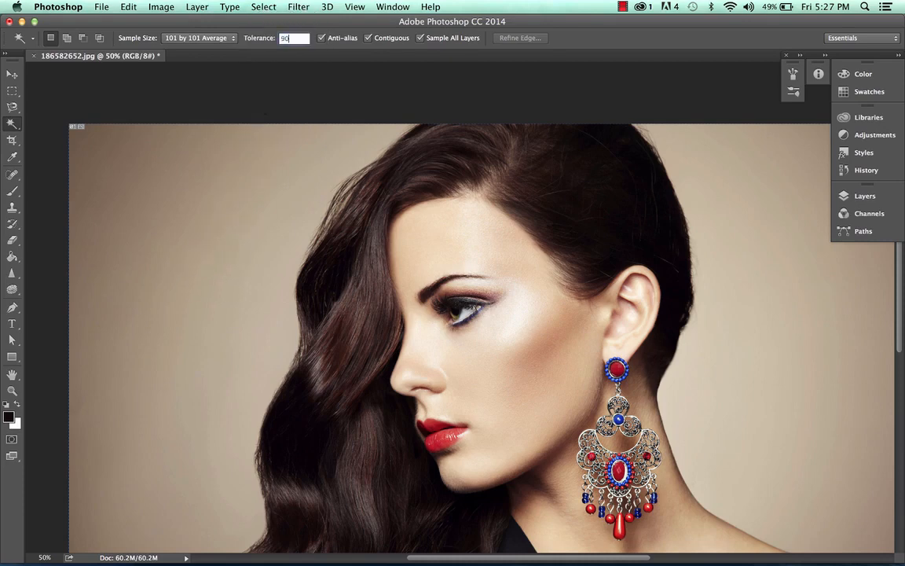
{"action": "left_click", "coordinate": [161, 275]}
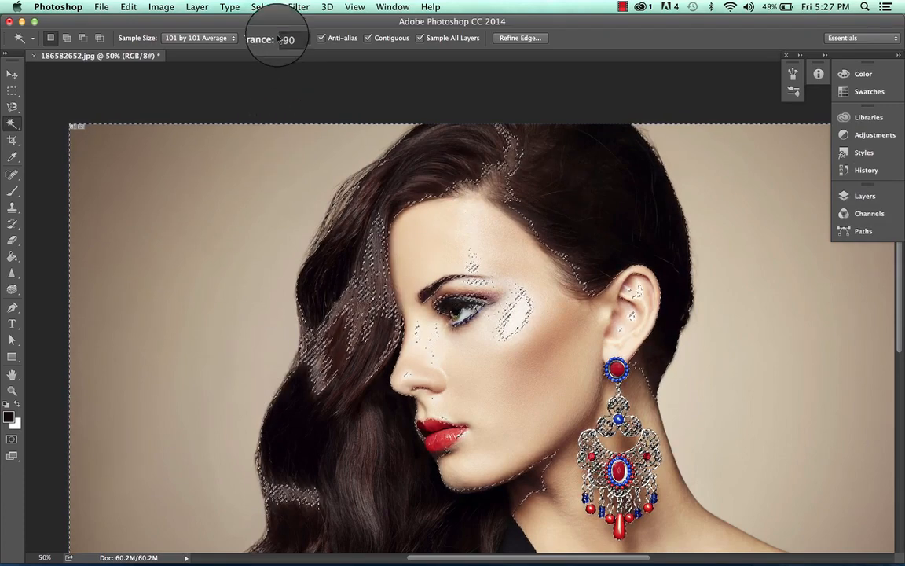
- Set the tolerance to 20 and the sample size to Point Sample, and make a fresh selection of the background beside the hair
{"action": "left_click", "coordinate": [271, 39]}
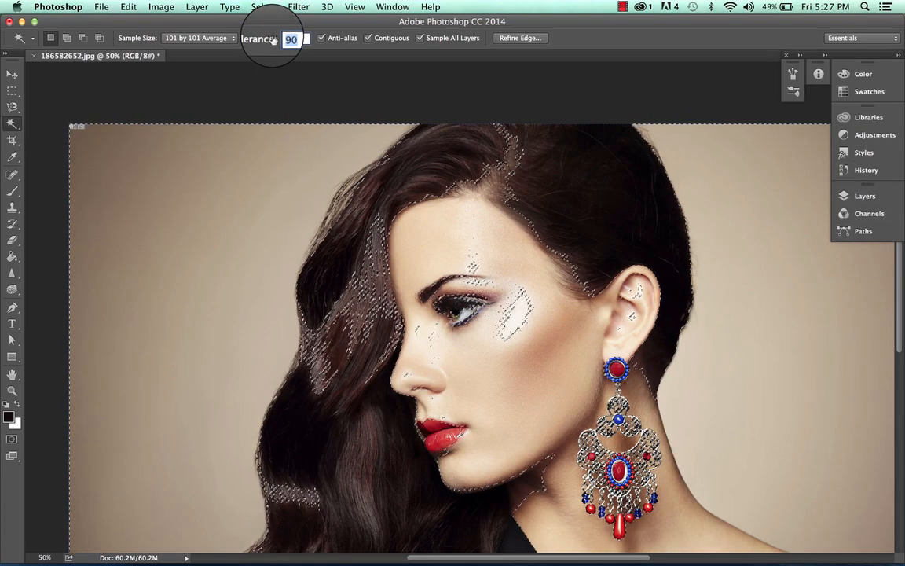
{"action": "type", "text": "2"}
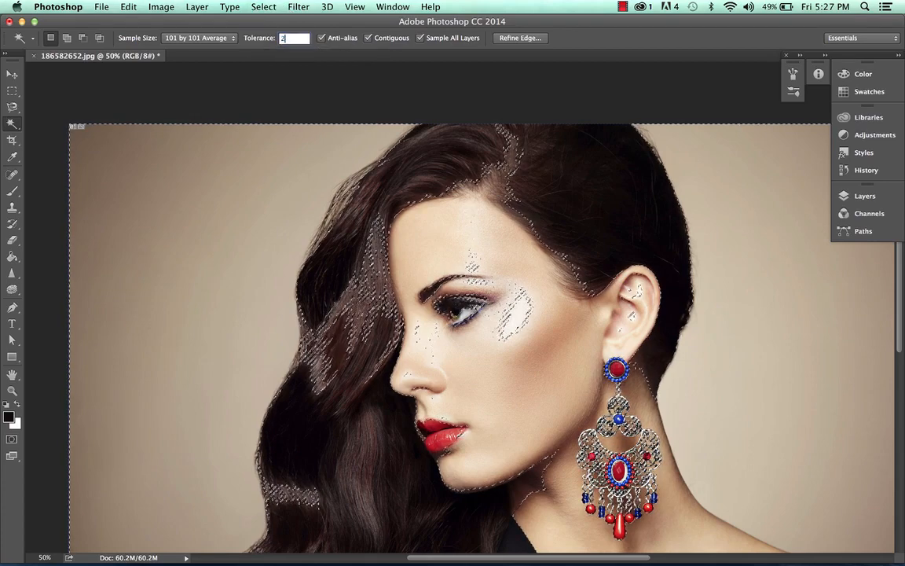
{"action": "type", "text": "0"}
{"action": "left_click", "coordinate": [212, 38]}
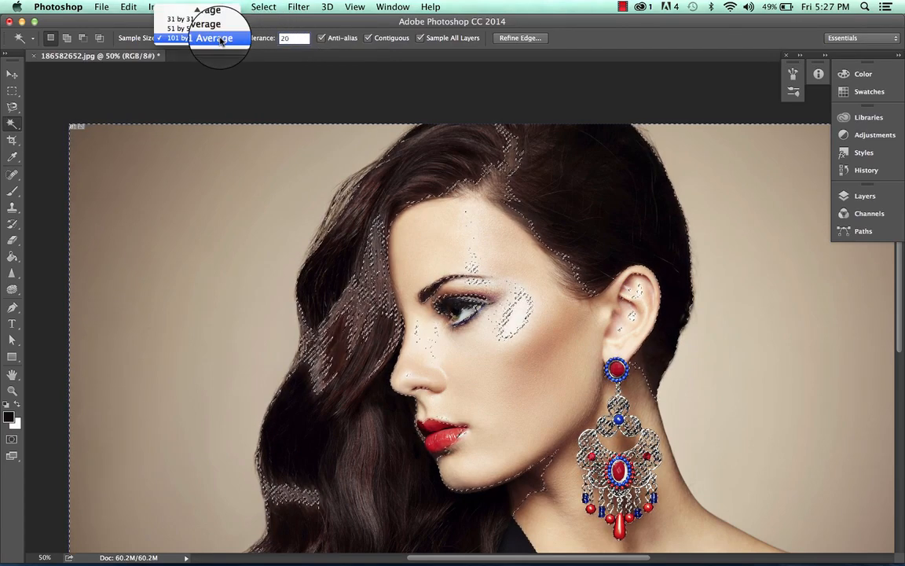
{"action": "left_click", "coordinate": [202, 8]}
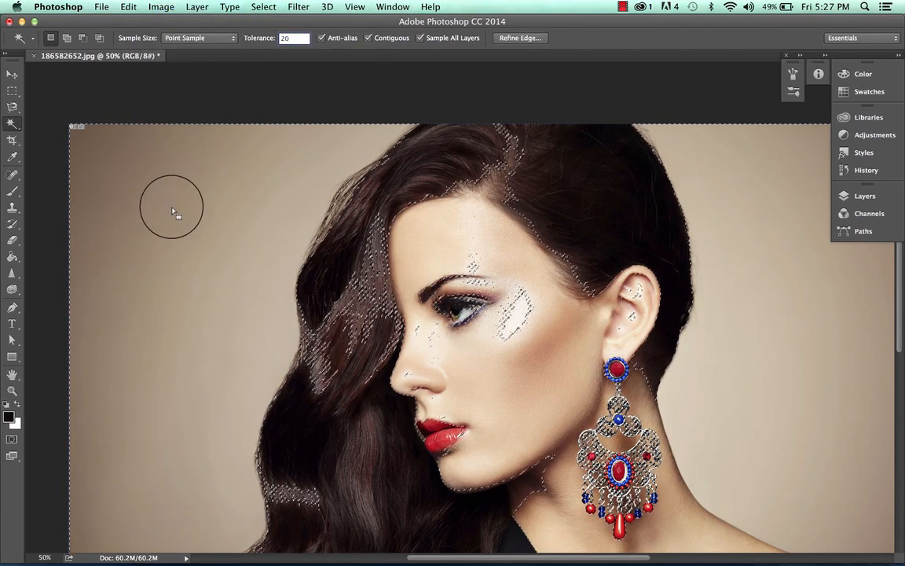
{"action": "left_click", "coordinate": [186, 85]}
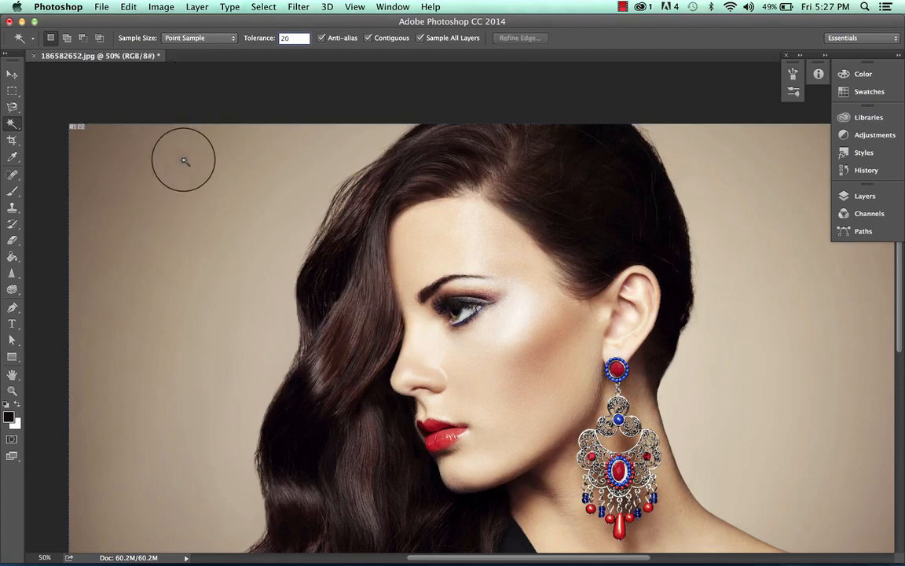
{"action": "left_click", "coordinate": [184, 160]}
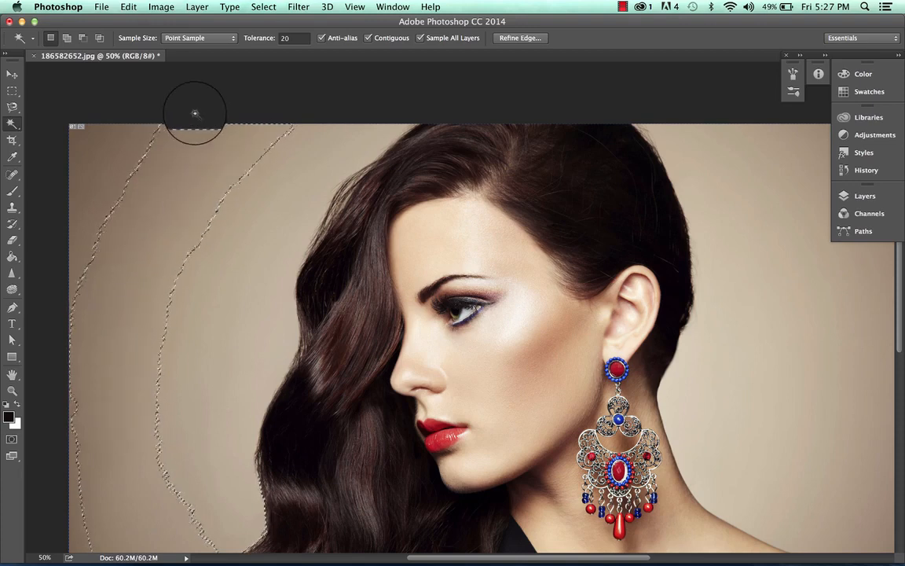
{"action": "left_click", "coordinate": [200, 39]}
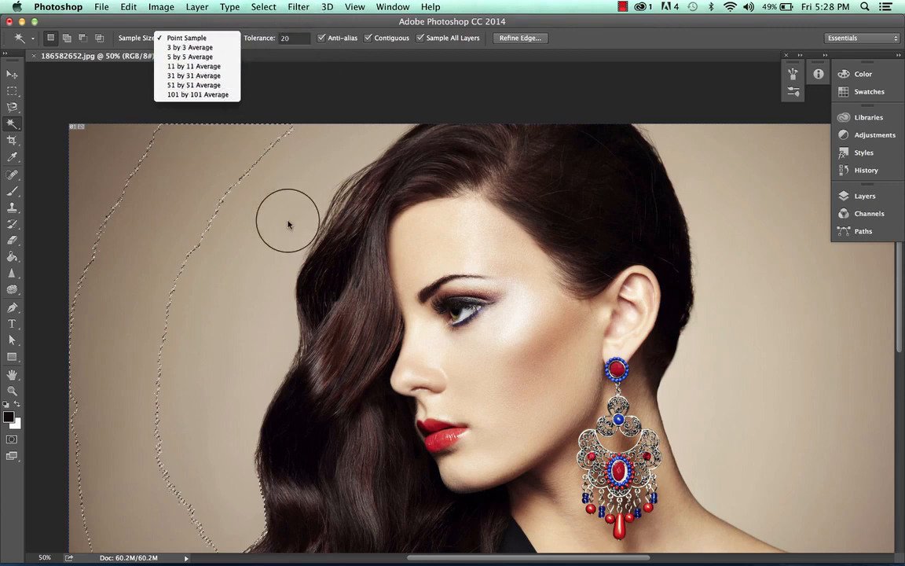
{"action": "left_click", "coordinate": [301, 114]}
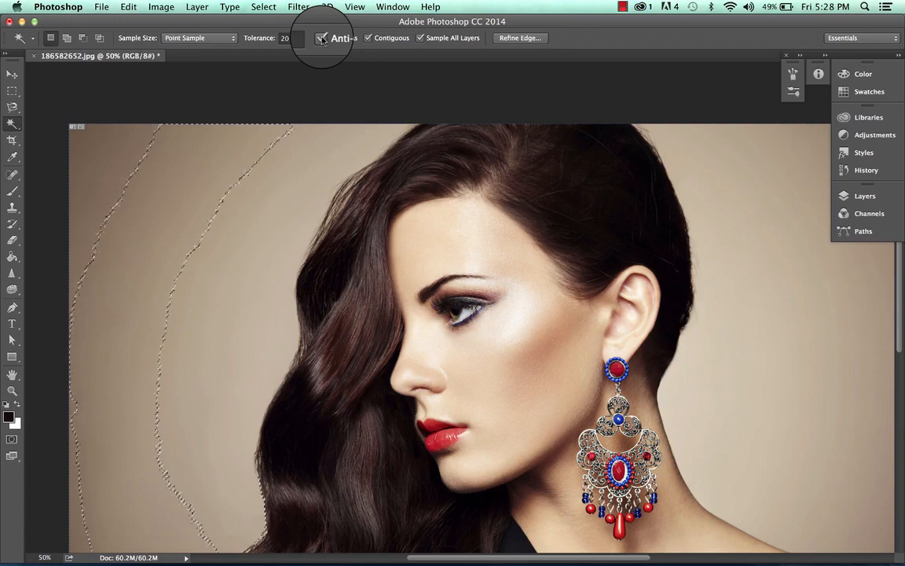
- Examine the anti-aliased edge of the background selection up close, and return to a wider view of the portrait
{"action": "key", "text": "super+equal"}
{"action": "key", "text": "super+equal"}
{"action": "key", "text": "super+equal"}
{"action": "key", "text": "super+equal"}
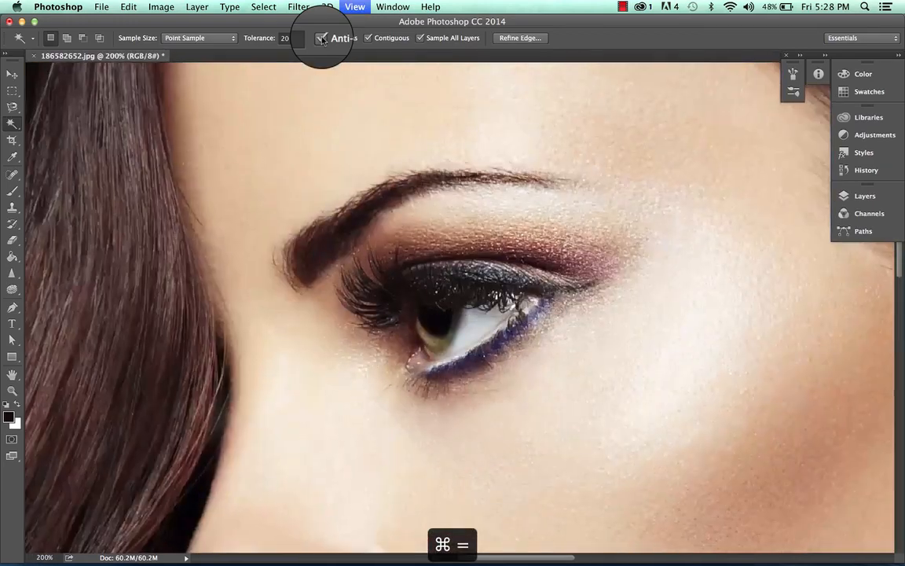
{"action": "scroll", "coordinate": [323, 40], "scroll_direction": "left", "scroll_amount": 10}
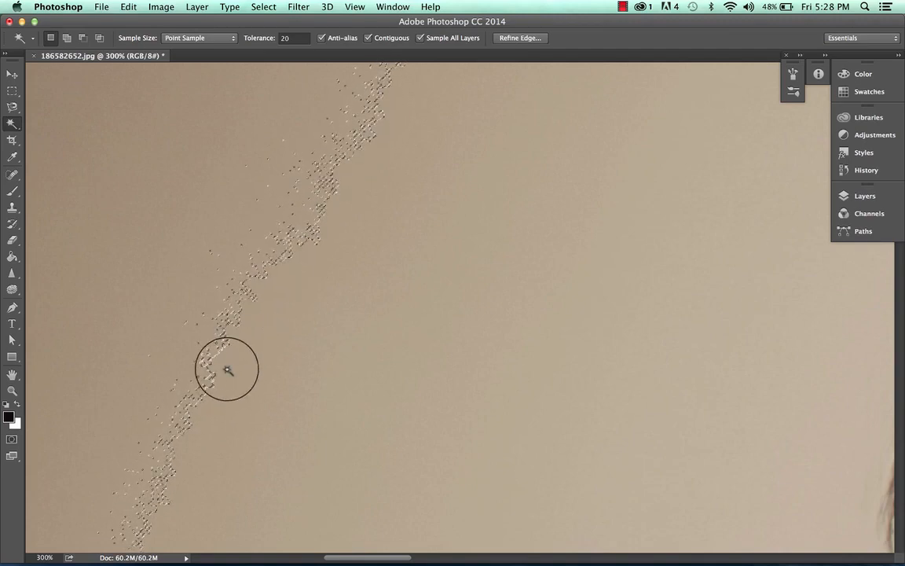
{"action": "key", "text": "super+minus"}
{"action": "key", "text": "super+minus"}
{"action": "key", "text": "super+minus"}
{"action": "key", "text": "super+minus"}
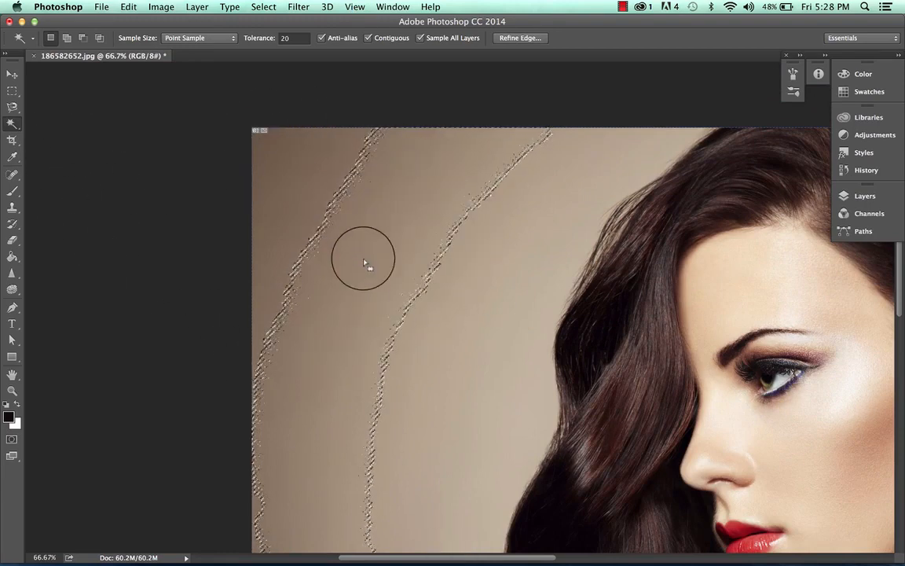
- Check which layers the document contains in relation to the Sample All Layers option
{"action": "scroll", "coordinate": [364, 263], "scroll_direction": "right", "scroll_amount": 3}
{"action": "scroll", "coordinate": [364, 262], "scroll_direction": "up", "scroll_amount": 1}
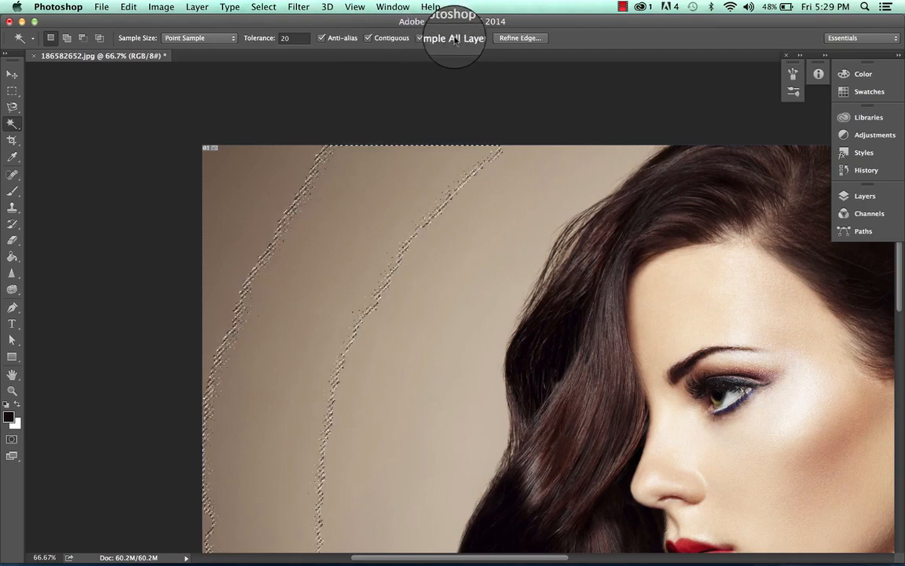
{"action": "scroll", "coordinate": [513, 220], "scroll_direction": "right", "scroll_amount": 10}
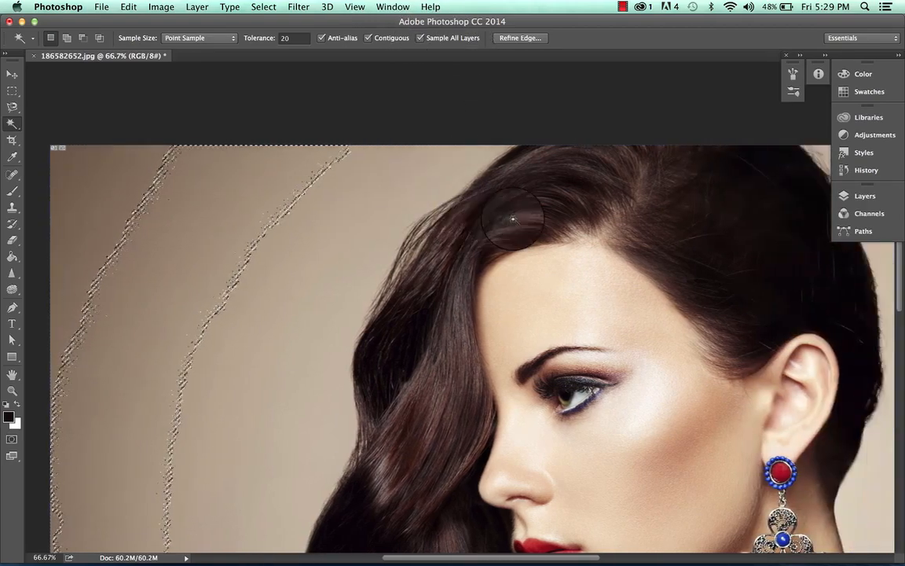
{"action": "scroll", "coordinate": [515, 218], "scroll_direction": "down", "scroll_amount": 3}
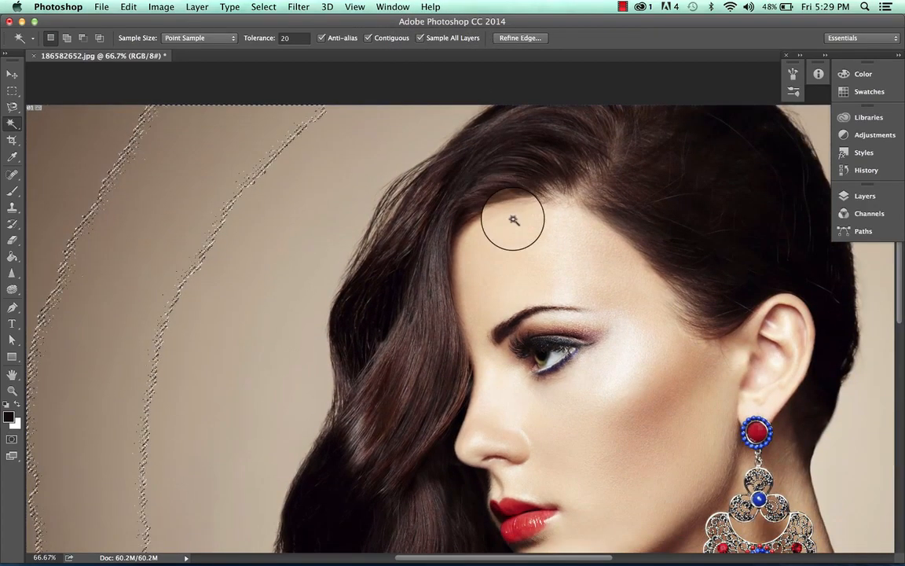
{"action": "left_click", "coordinate": [865, 196]}
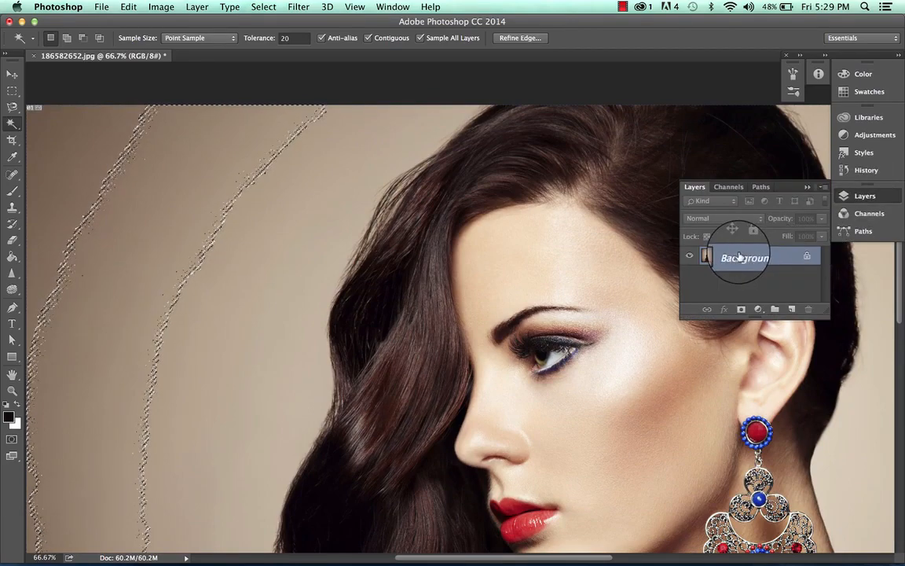
{"action": "left_click", "coordinate": [864, 196]}
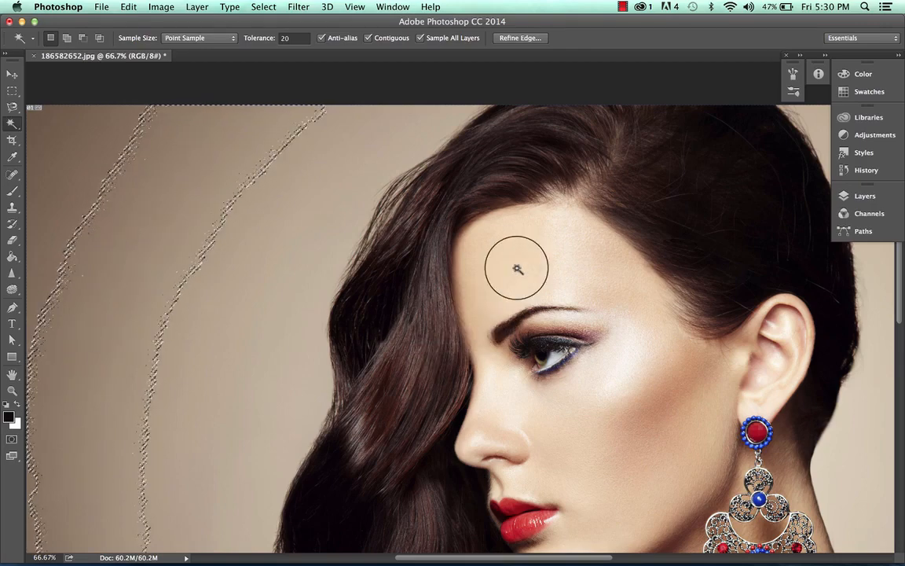
- Sample the red lips with the Magic Wand, and reselect the lower lip at a tolerance of 50
{"action": "left_click", "coordinate": [509, 507]}
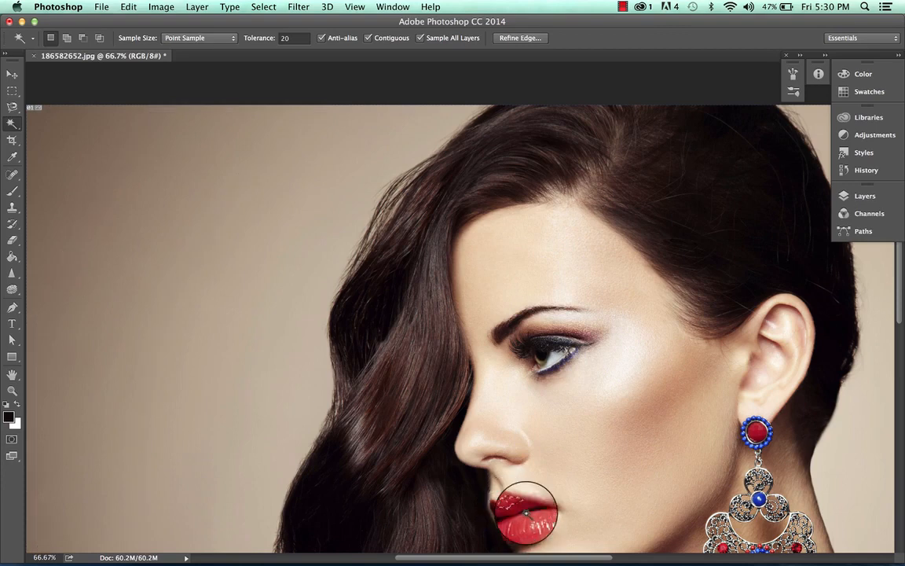
{"action": "scroll", "coordinate": [526, 512], "scroll_direction": "down", "scroll_amount": 1}
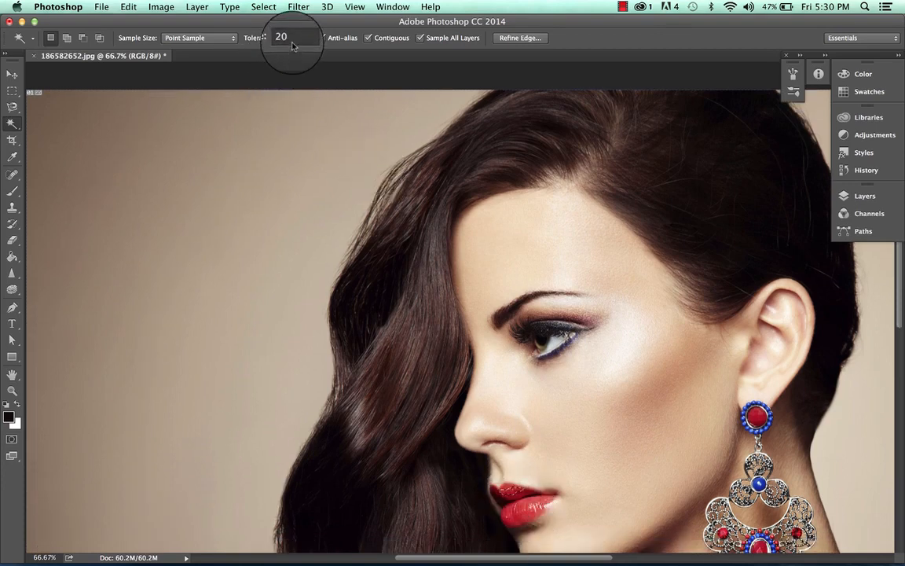
{"action": "left_click", "coordinate": [289, 38]}
{"action": "type", "text": "5"}
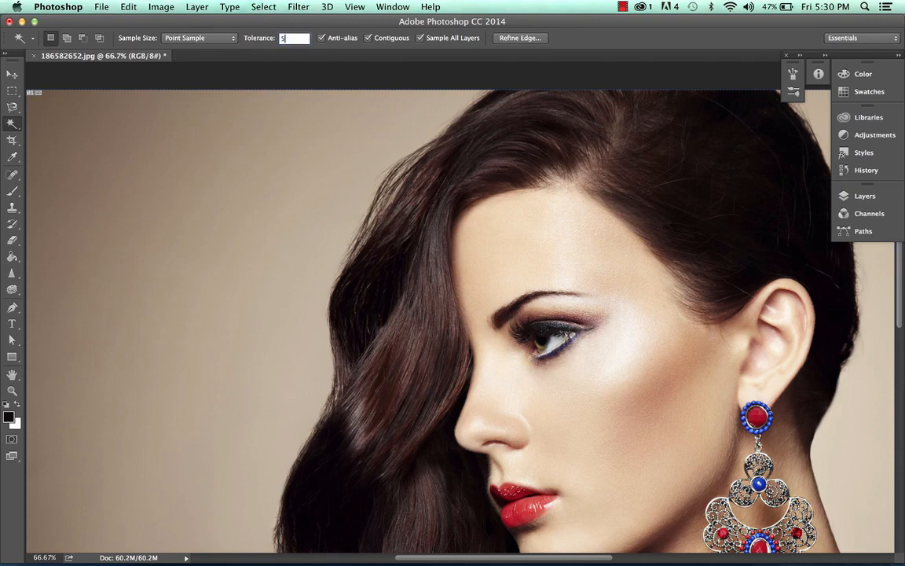
{"action": "left_click", "coordinate": [524, 508]}
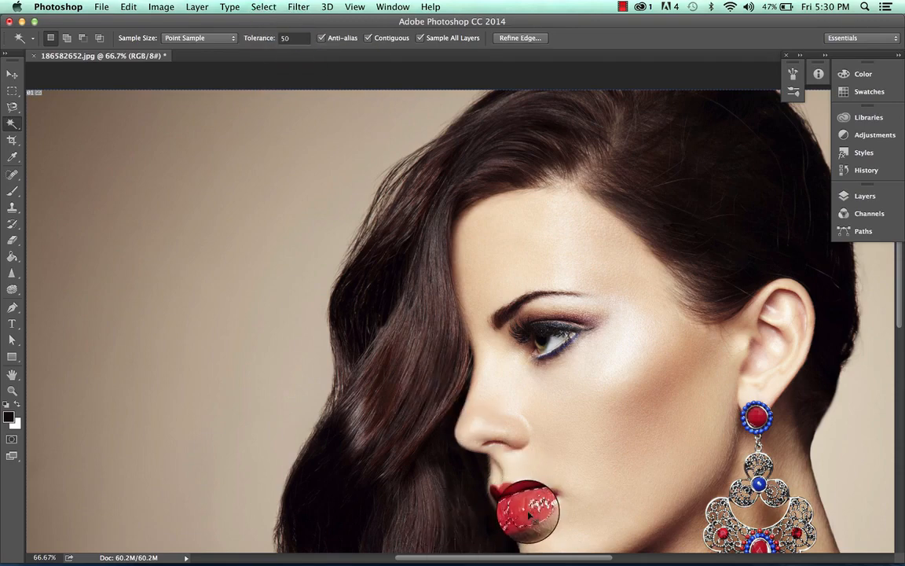
- Set the Magic Wand tolerance to 75 and make a new selection of the red lips
{"action": "key", "text": "super+equal"}
{"action": "key", "text": "super+equal"}
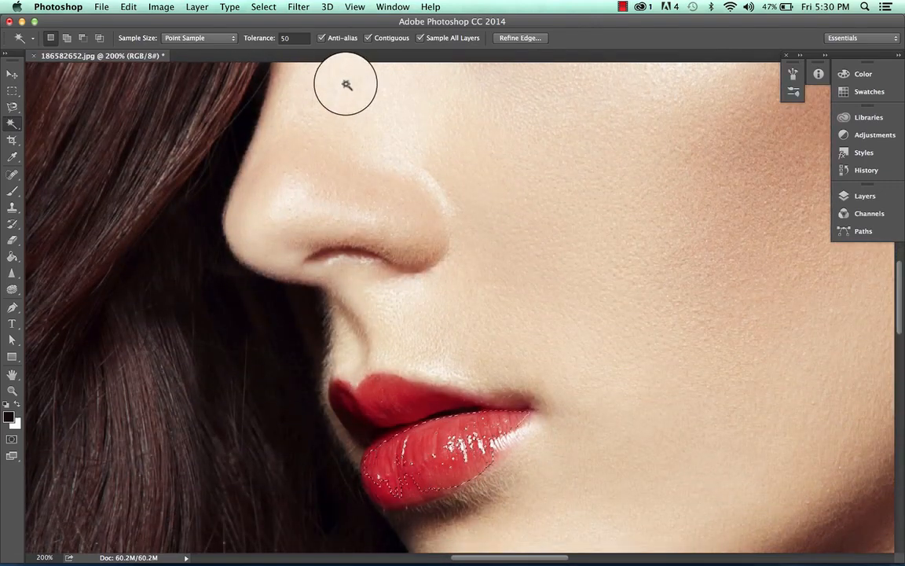
{"action": "left_click", "coordinate": [289, 38]}
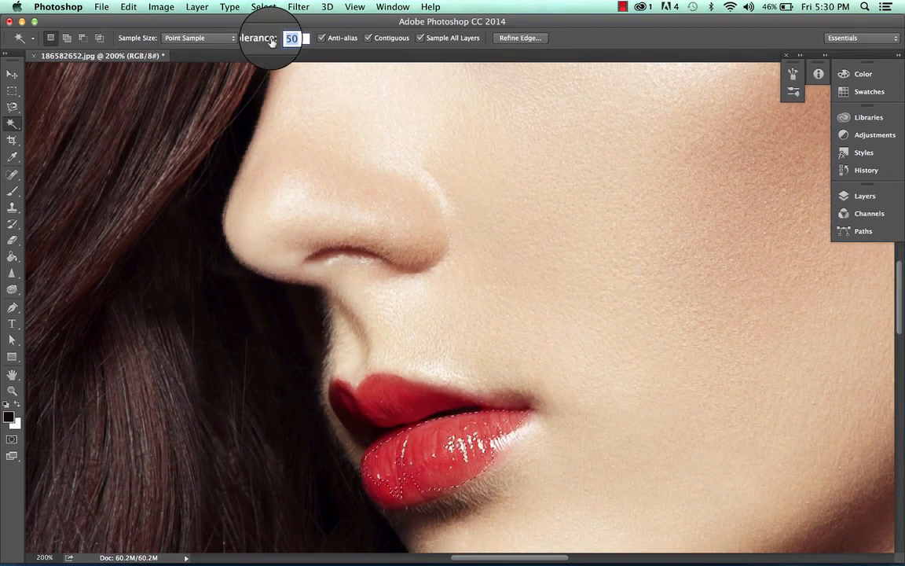
{"action": "type", "text": "75"}
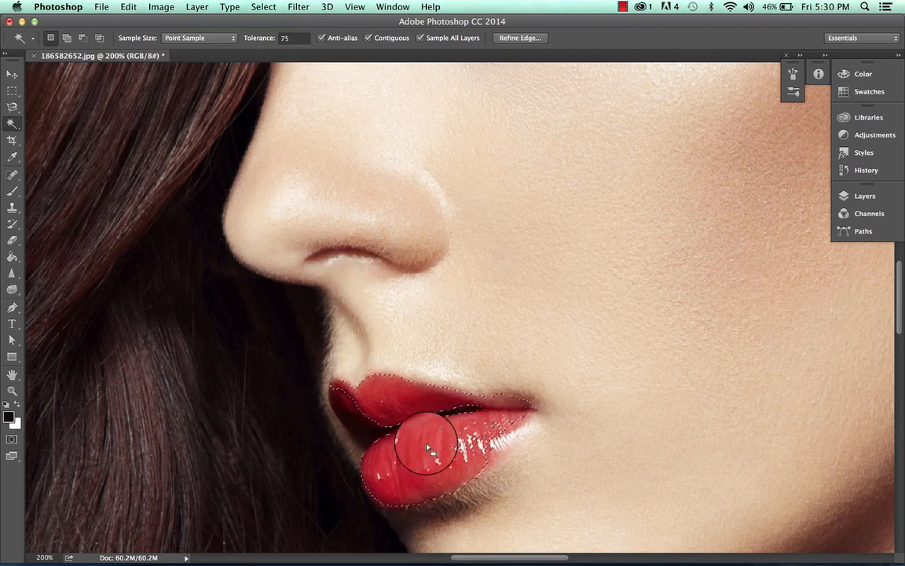
- Open Refine Edge for the lip selection and preview it in the Overlay, On White, Black & White and On Layers views
{"action": "left_click", "coordinate": [536, 43]}
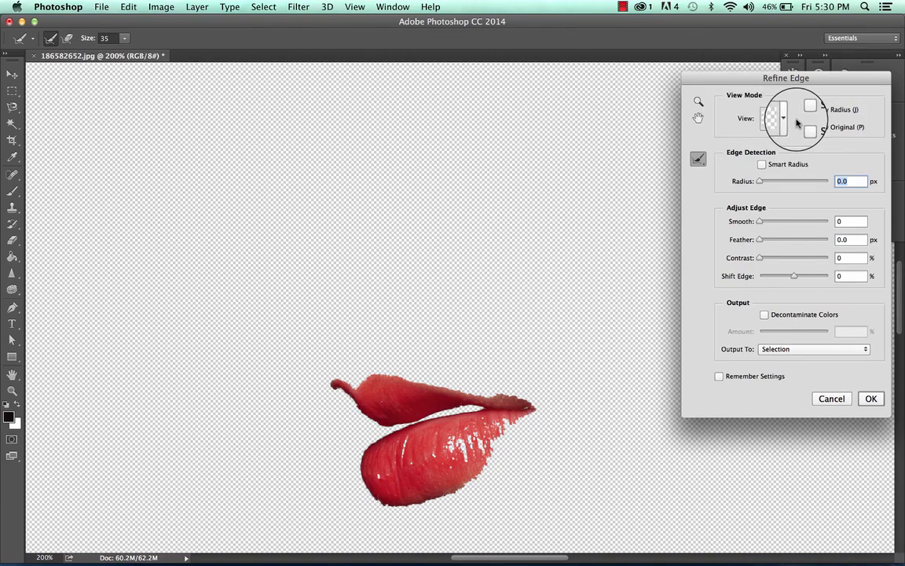
{"action": "left_click", "coordinate": [788, 122]}
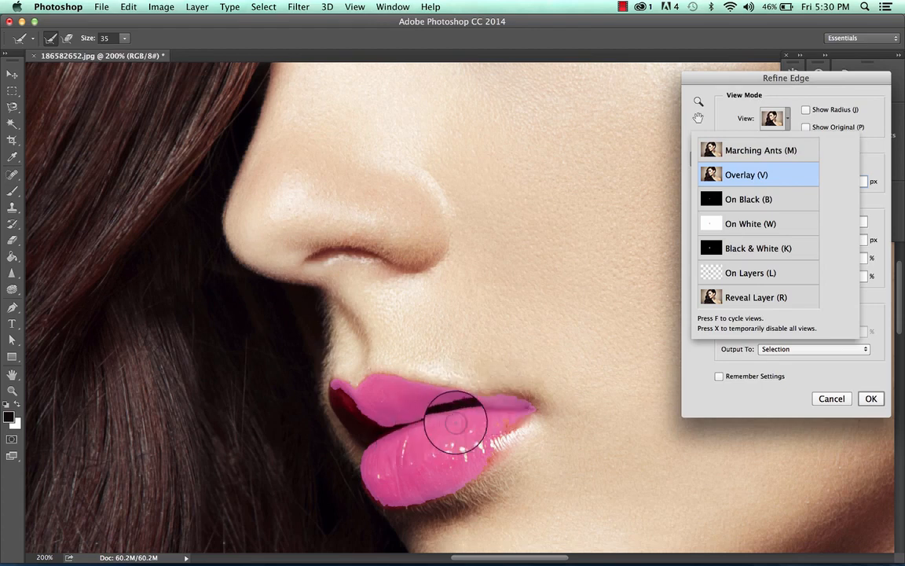
{"action": "left_click", "coordinate": [784, 123]}
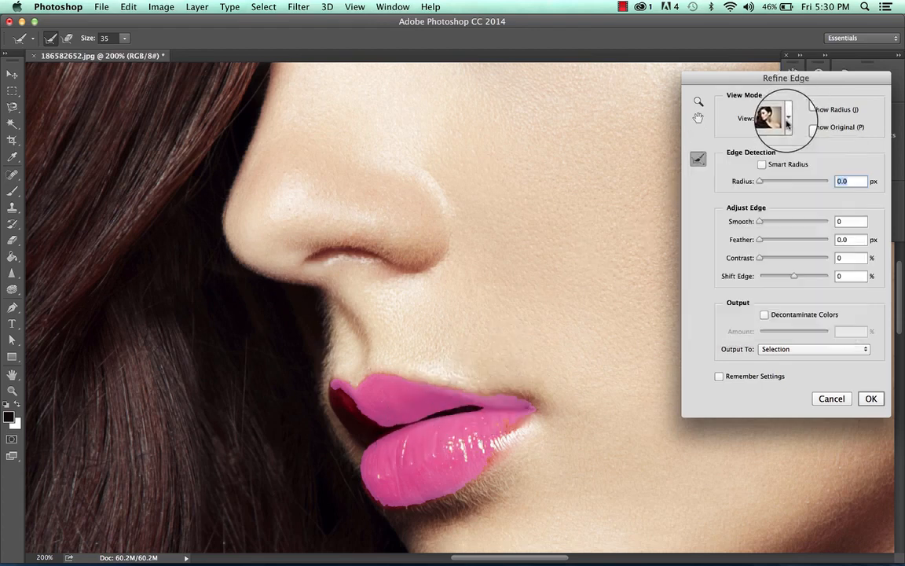
{"action": "left_click", "coordinate": [787, 120]}
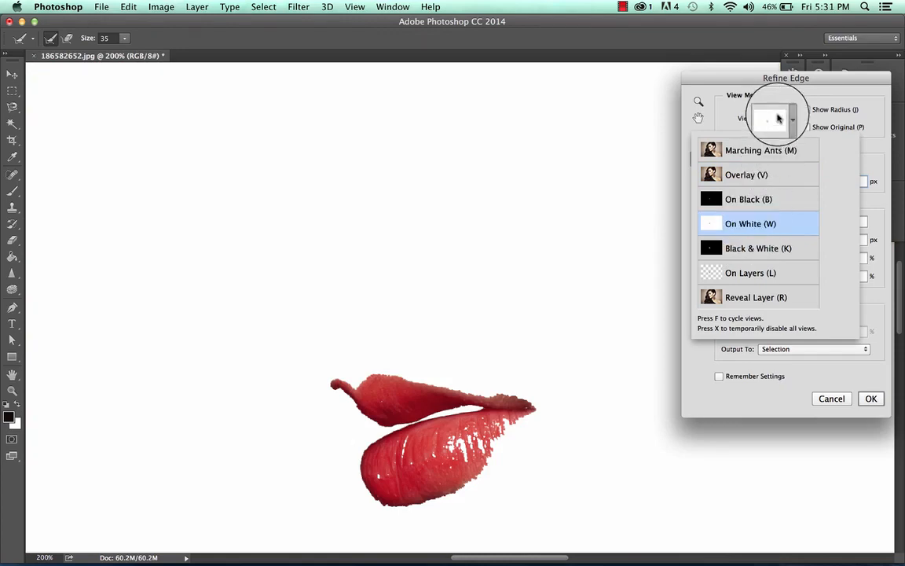
{"action": "left_click", "coordinate": [778, 118]}
{"action": "left_click", "coordinate": [788, 120]}
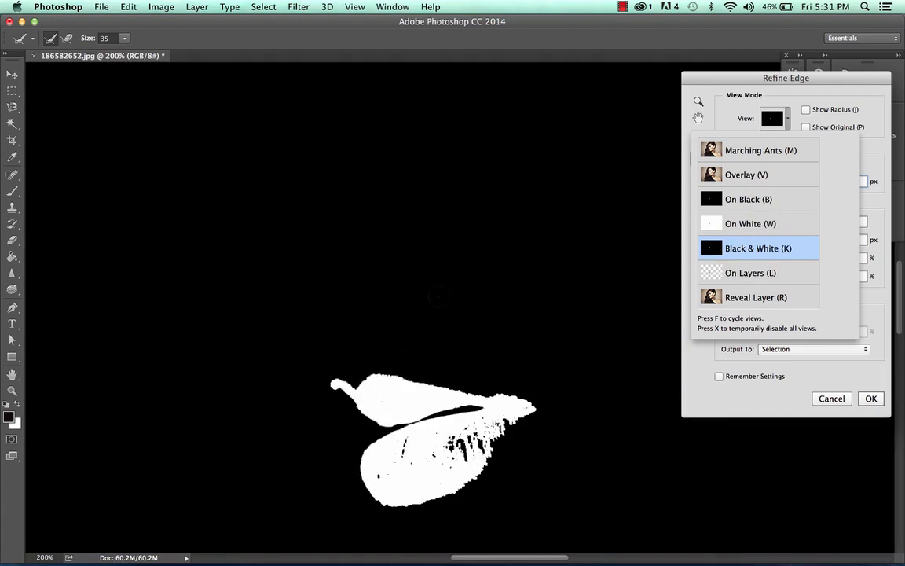
{"action": "left_click", "coordinate": [787, 122]}
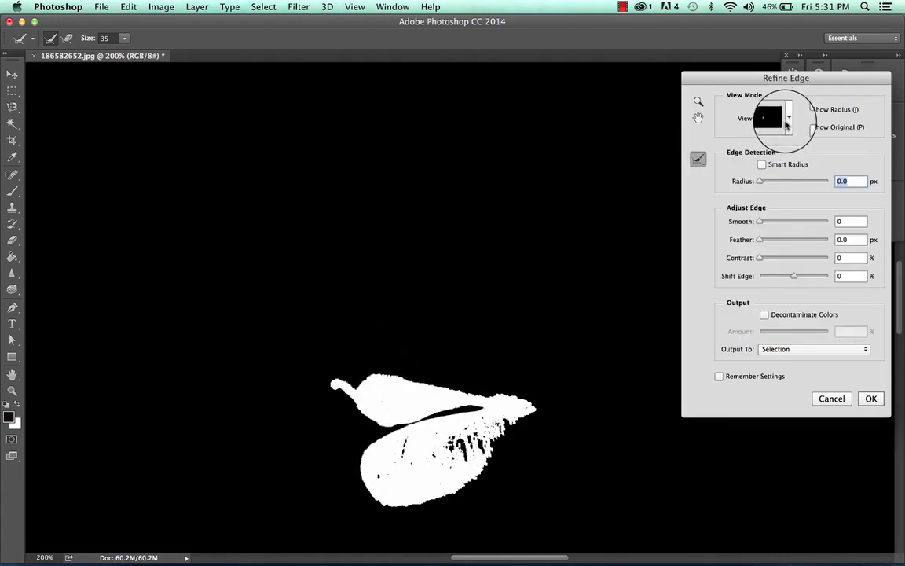
{"action": "left_click", "coordinate": [788, 120]}
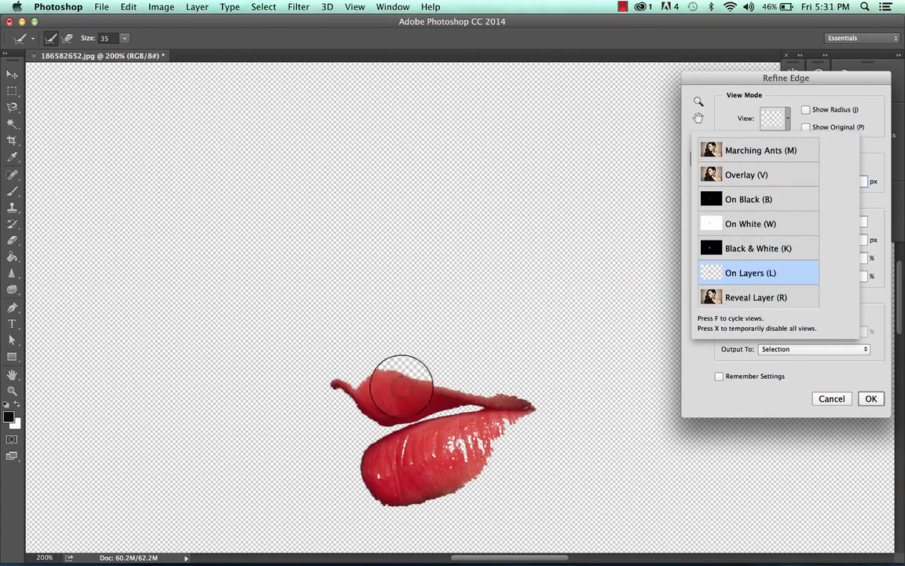
{"action": "left_click", "coordinate": [873, 97]}
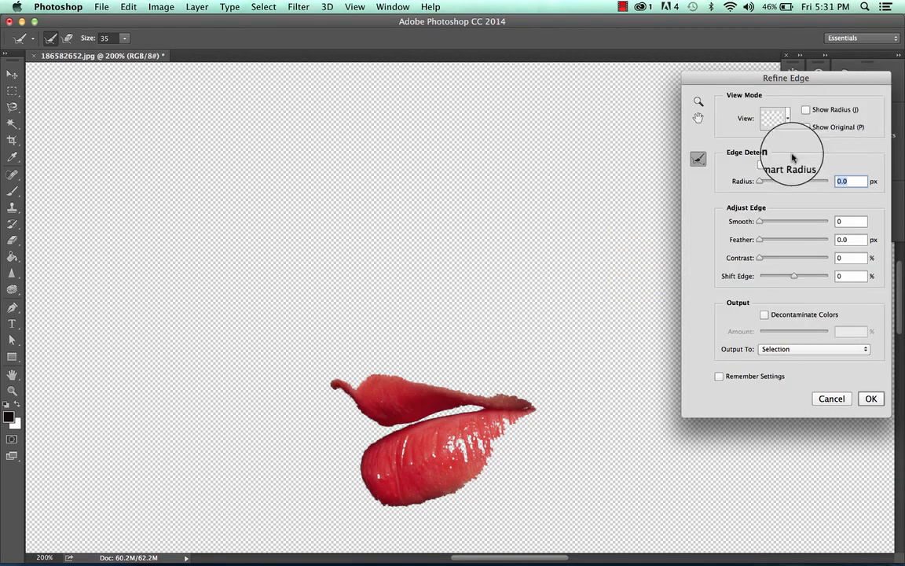
- Try Smart Radius at 62.4 px with a refinement stroke around the lips, and reset the radius to 0 with Smart Radius off
{"action": "left_click", "coordinate": [762, 165]}
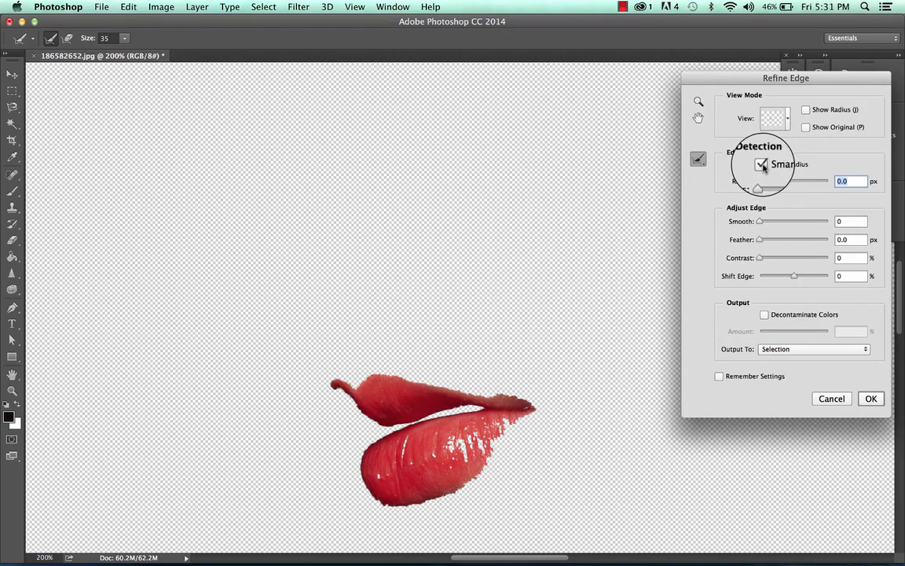
{"action": "left_click_drag", "start_coordinate": [760, 182], "coordinate": [799, 182]}
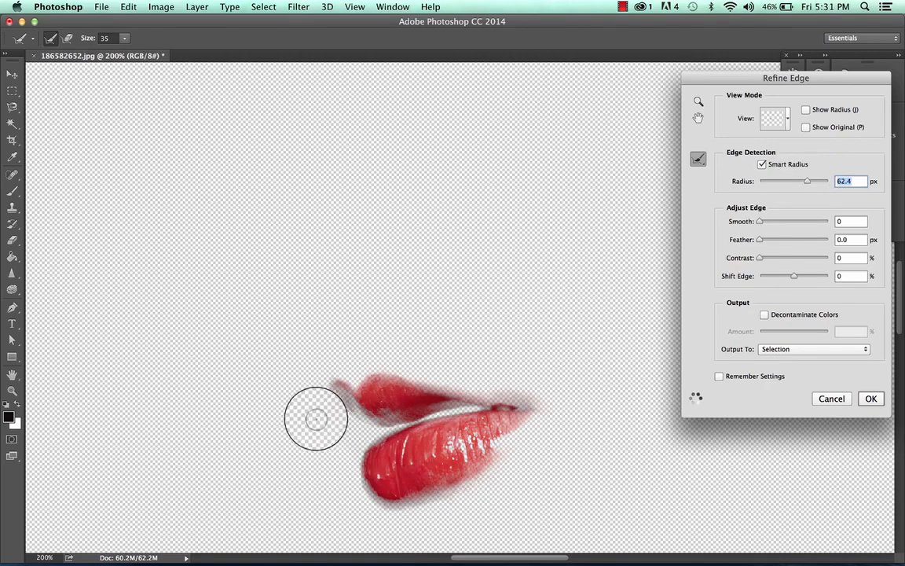
{"action": "mouse_move", "coordinate": [317, 370]}
{"action": "left_mouse_down"}
{"action": "mouse_move", "coordinate": [457, 368]}
{"action": "mouse_move", "coordinate": [460, 328]}
{"action": "left_mouse_up"}
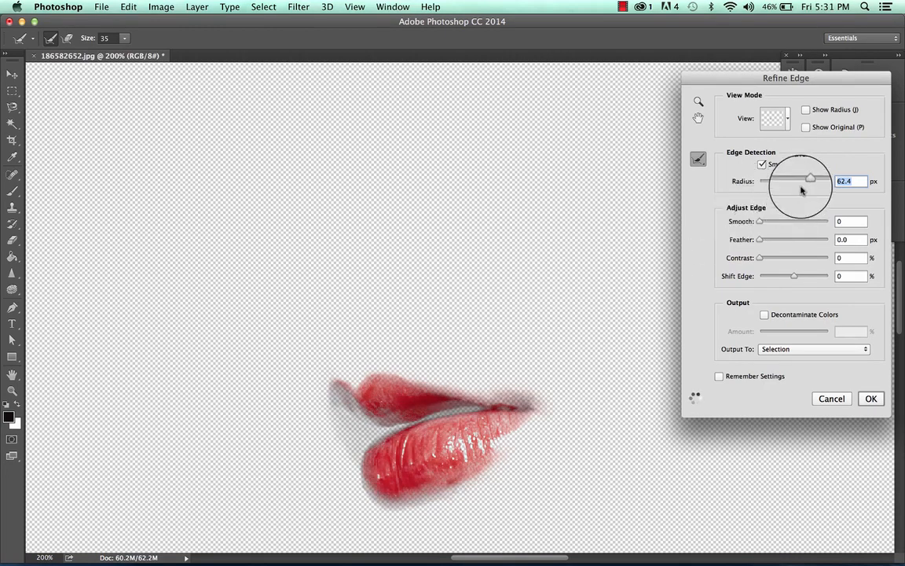
{"action": "left_click_drag", "start_coordinate": [805, 182], "coordinate": [759, 182]}
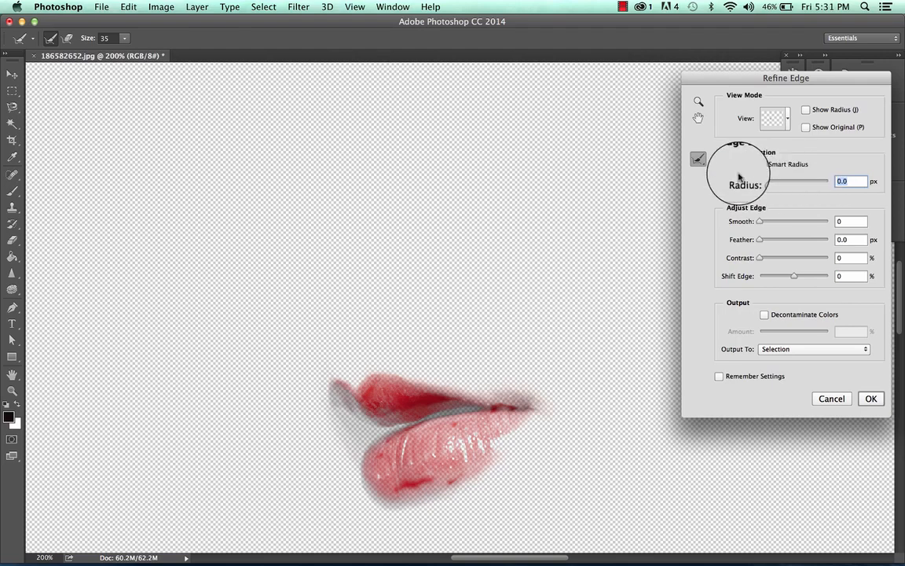
{"action": "left_click", "coordinate": [762, 164]}
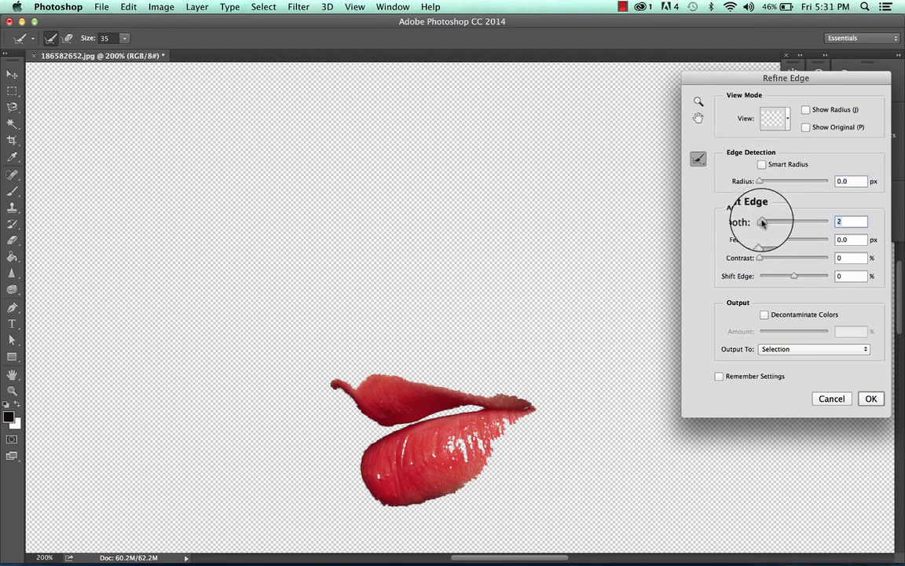
- Smooth the lip selection's edge to 48 and feather it by 3.5 px
{"action": "left_click_drag", "start_coordinate": [762, 222], "coordinate": [774, 223]}
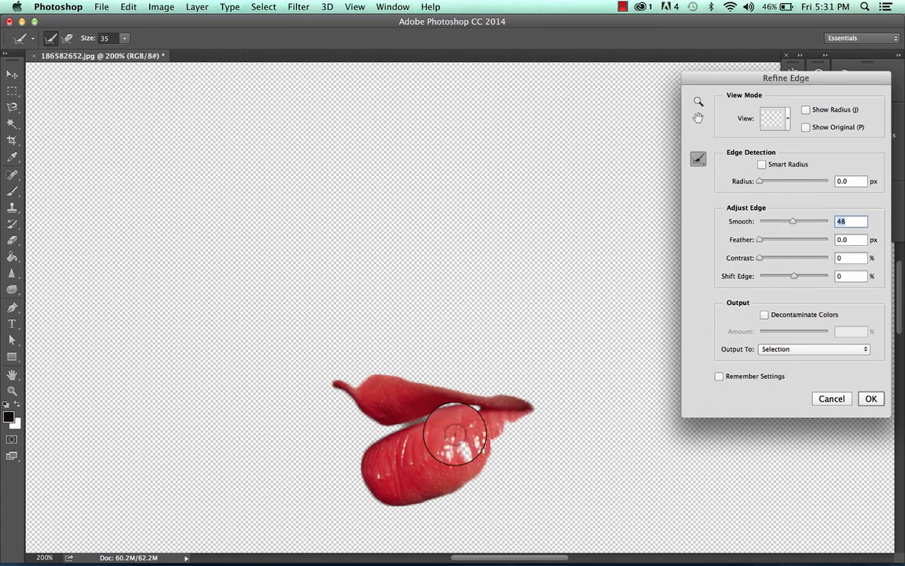
{"action": "left_click", "coordinate": [770, 241]}
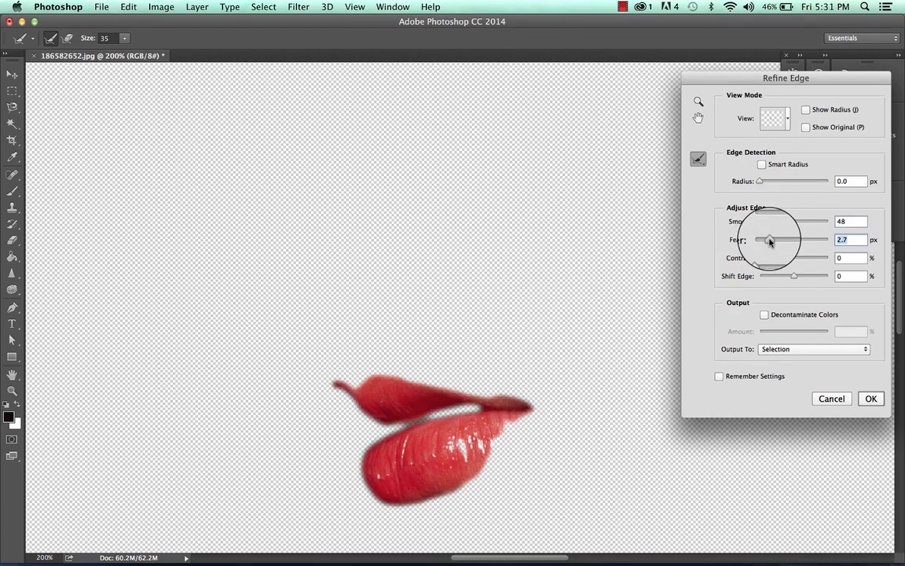
{"action": "mouse_move", "coordinate": [770, 241]}
{"action": "left_mouse_down"}
{"action": "mouse_move", "coordinate": [796, 241]}
{"action": "mouse_move", "coordinate": [772, 242]}
{"action": "left_mouse_up"}
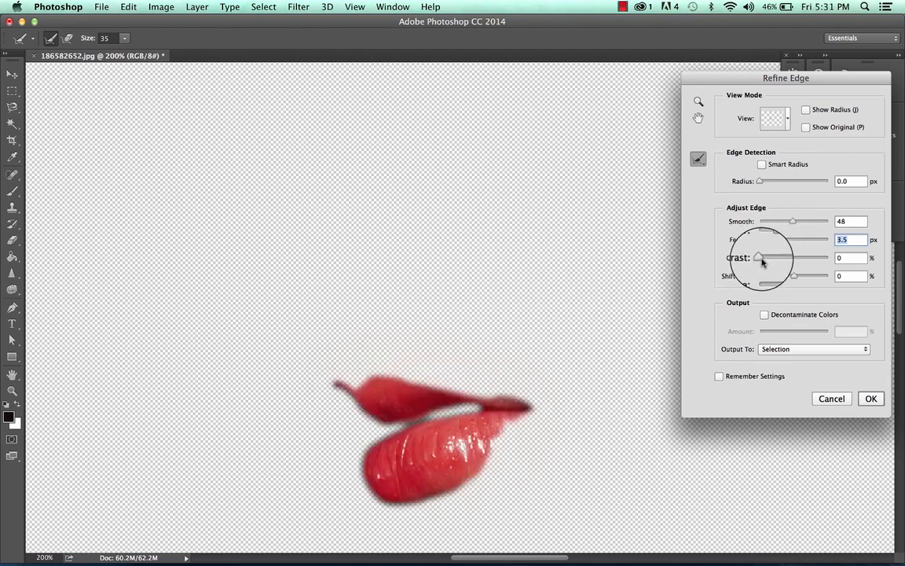
- Shift the lip selection's edge by +80%, enable Decontaminate Colors, and keep New Layer with Layer Mask as the output
{"action": "left_click_drag", "start_coordinate": [760, 261], "coordinate": [729, 257]}
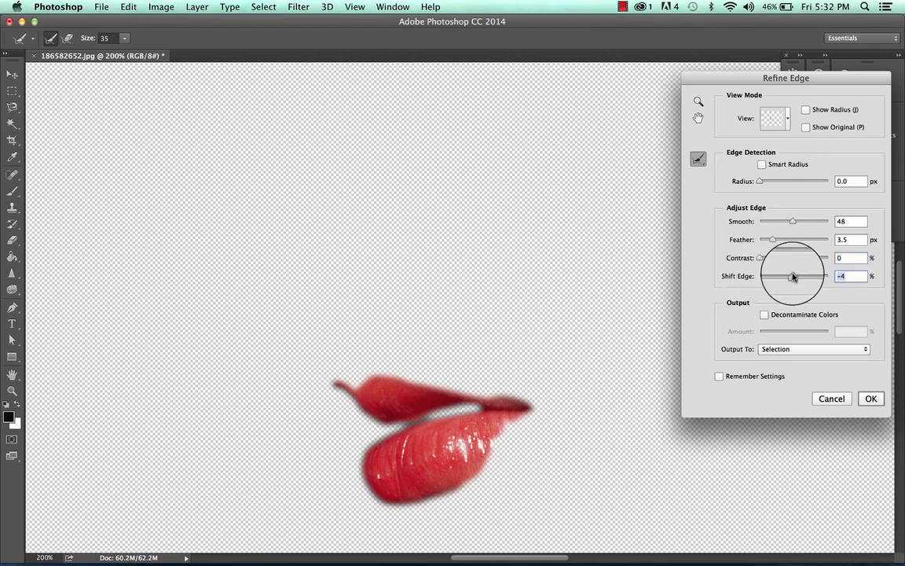
{"action": "left_click_drag", "start_coordinate": [769, 276], "coordinate": [770, 277]}
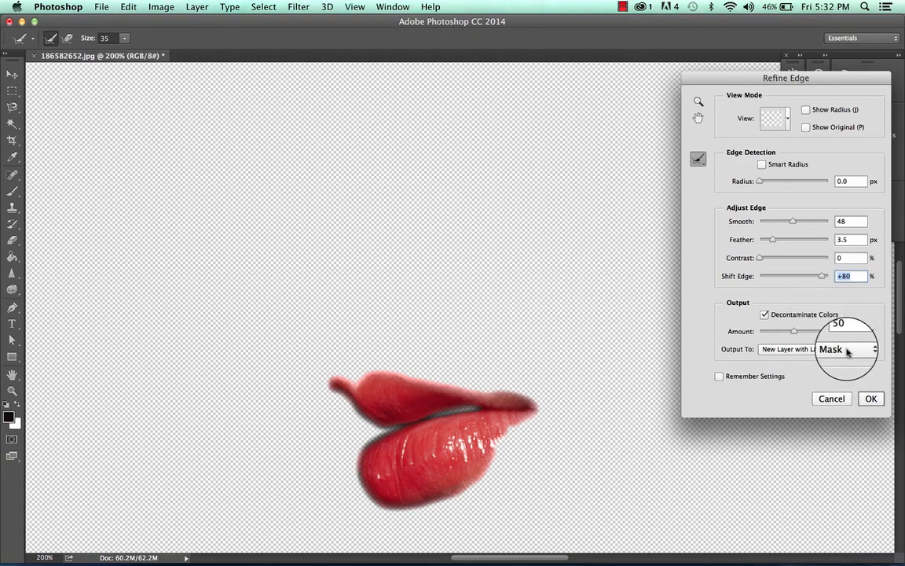
{"action": "left_click", "coordinate": [770, 350]}
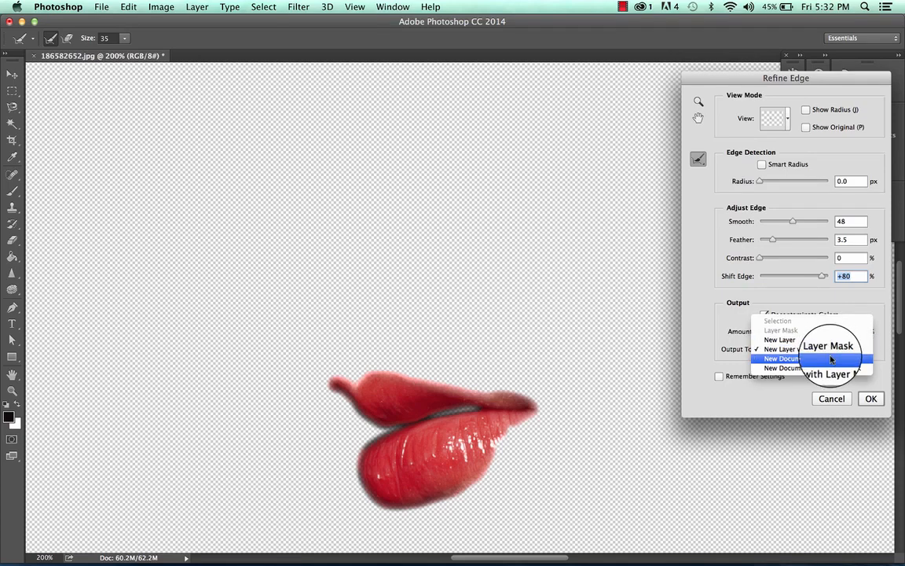
{"action": "left_click", "coordinate": [771, 348]}
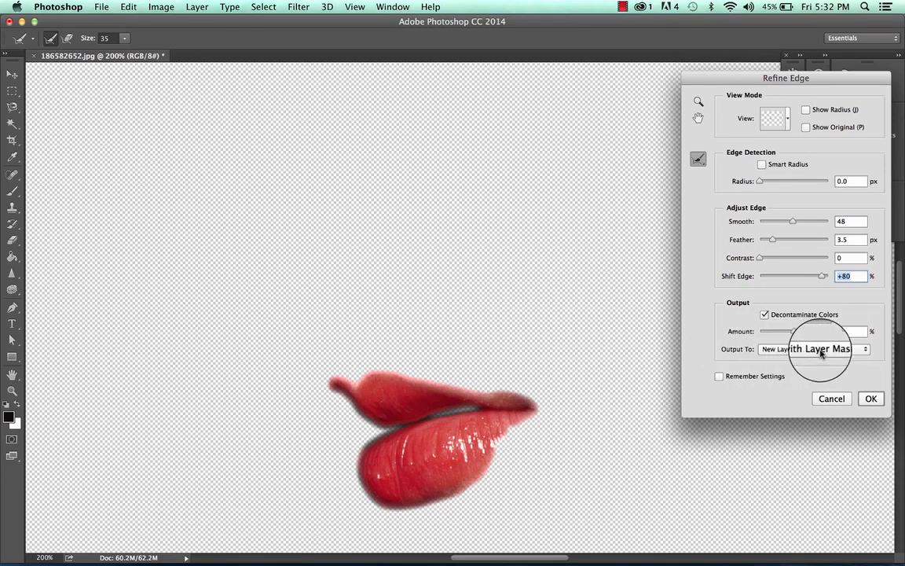
- Output the refined lip selection to a new layer with a layer mask, and make the original Background layer visible again
{"action": "left_click", "coordinate": [872, 397]}
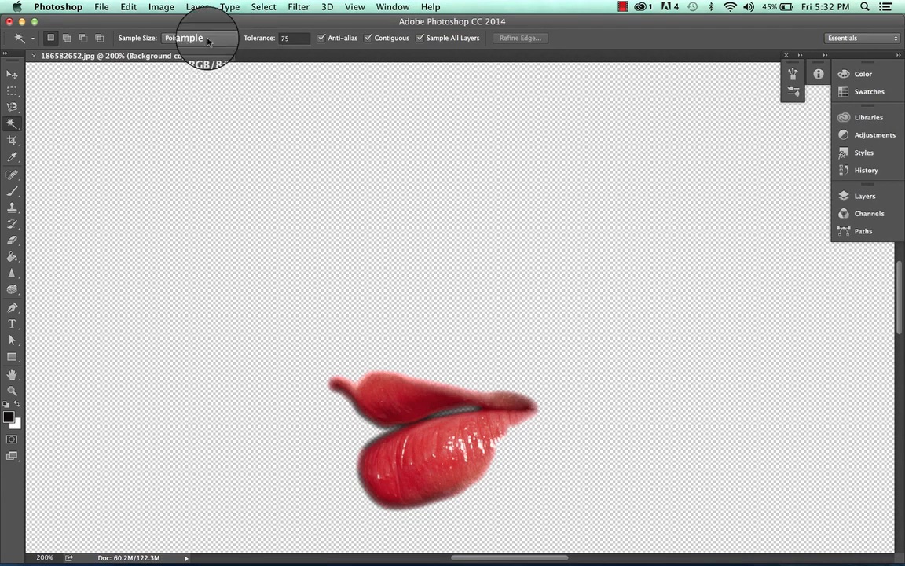
{"action": "left_click", "coordinate": [466, 163]}
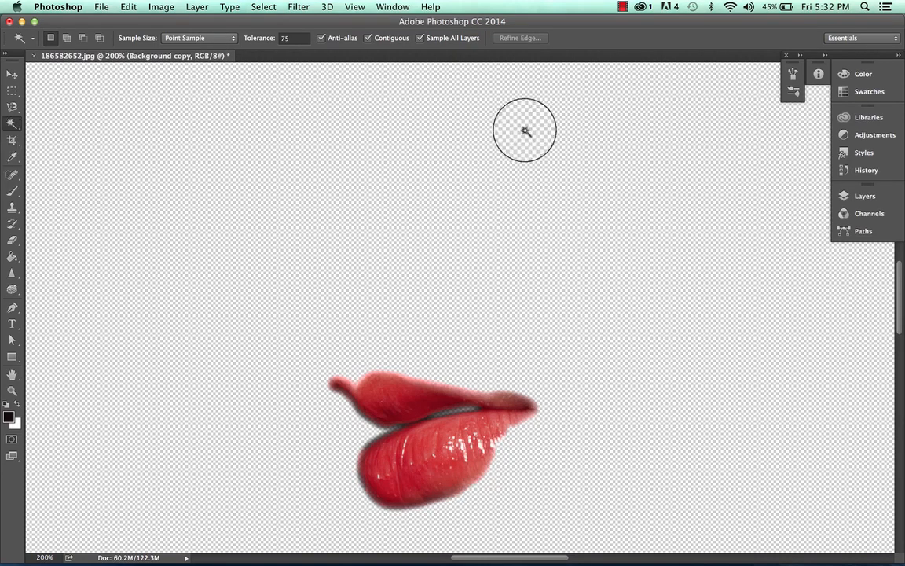
{"action": "left_click", "coordinate": [862, 196]}
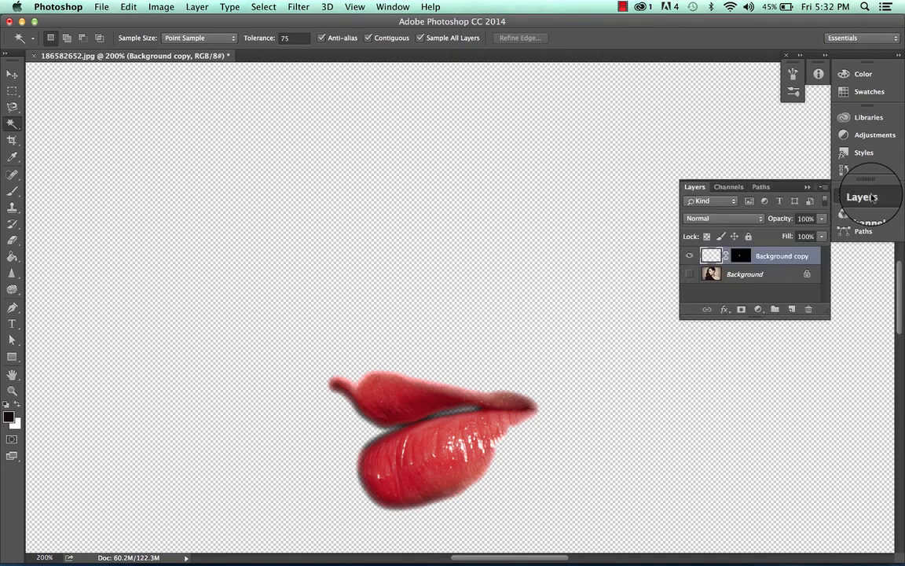
{"action": "left_click", "coordinate": [757, 271]}
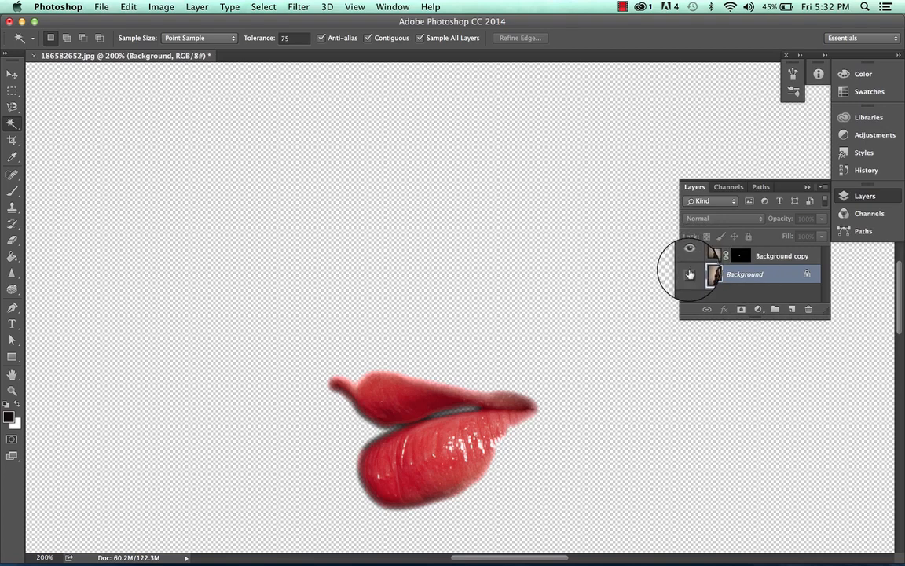
{"action": "left_click", "coordinate": [688, 274]}
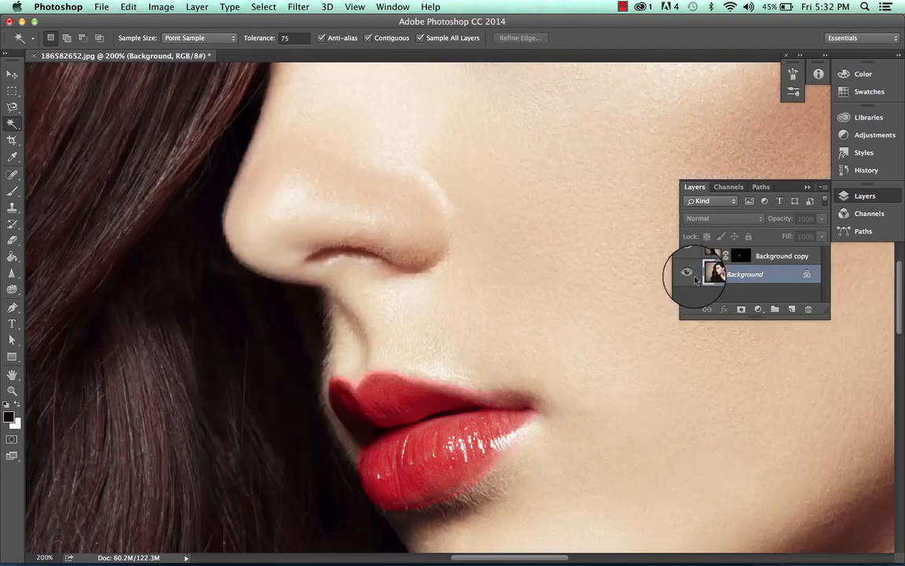
- Paint black over the lips on the Background copy layer with the 3200 px Brush, and switch back to the Magic Wand tool
{"action": "left_click", "coordinate": [773, 256]}
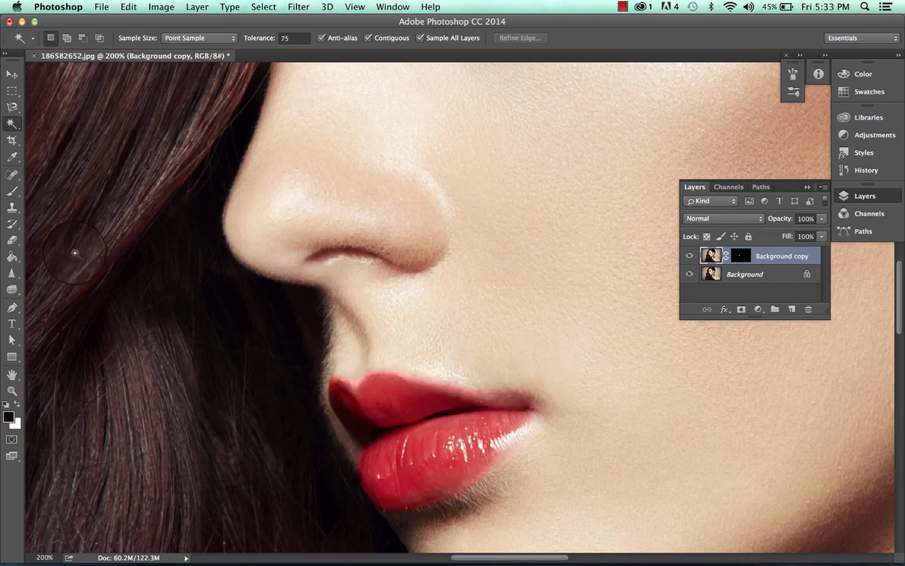
{"action": "left_click", "coordinate": [12, 240]}
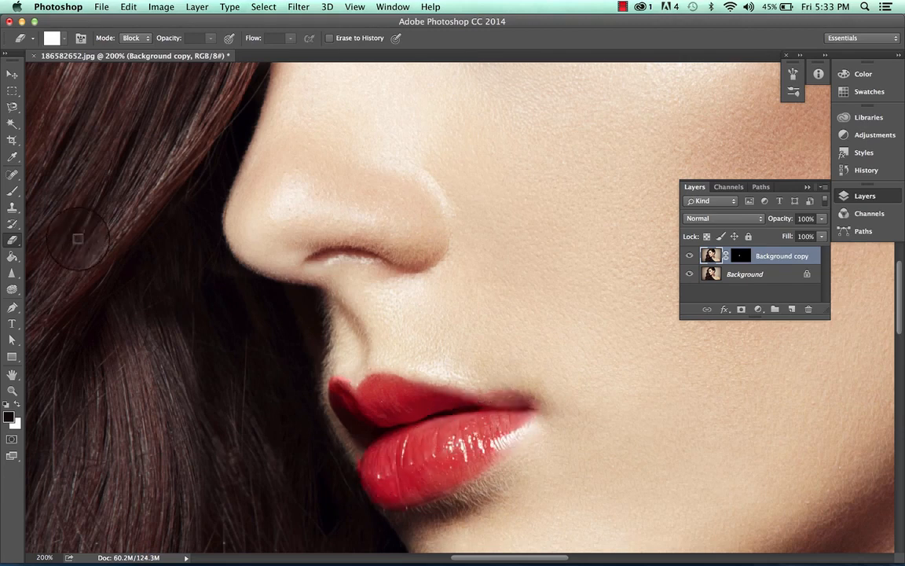
{"action": "left_click", "coordinate": [12, 191]}
{"action": "left_click_drag", "start_coordinate": [418, 398], "coordinate": [404, 441]}
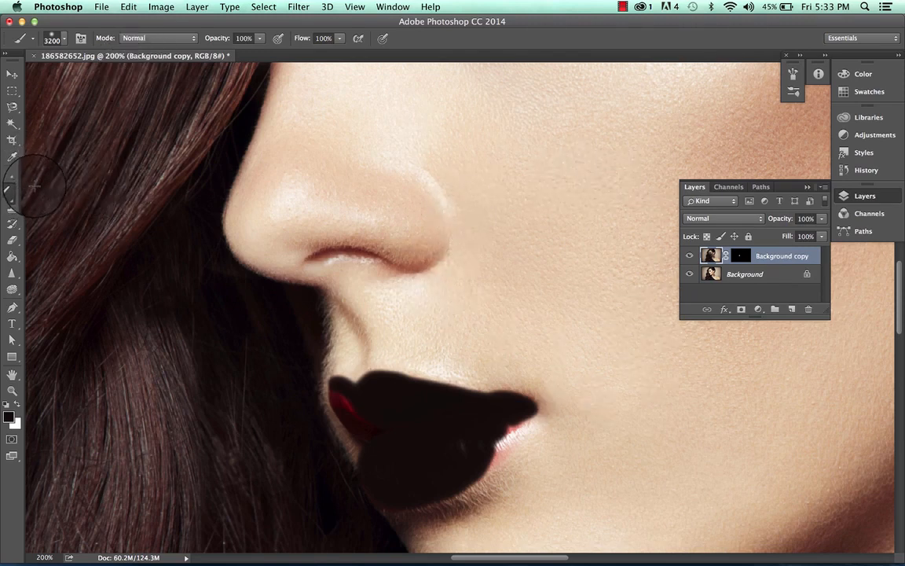
{"action": "left_click", "coordinate": [12, 156]}
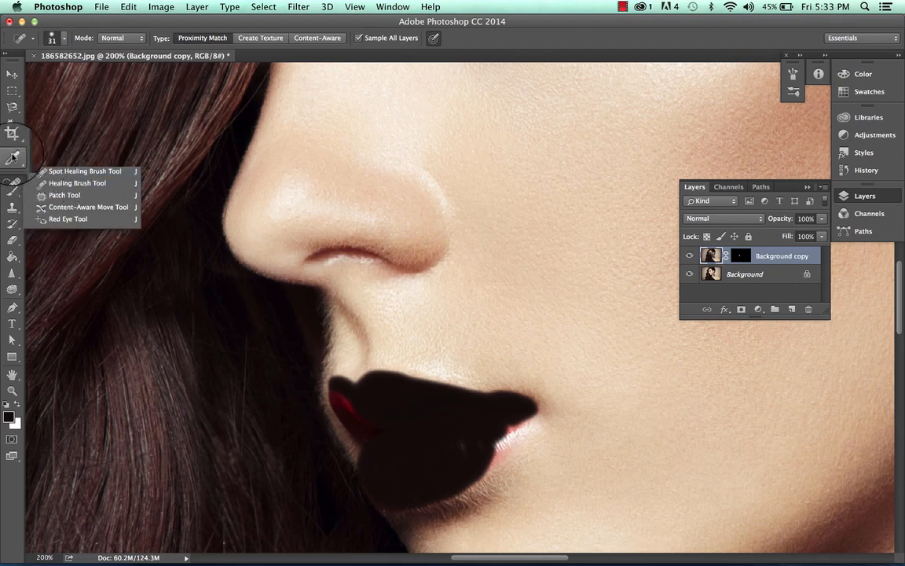
{"action": "left_click", "coordinate": [13, 123]}
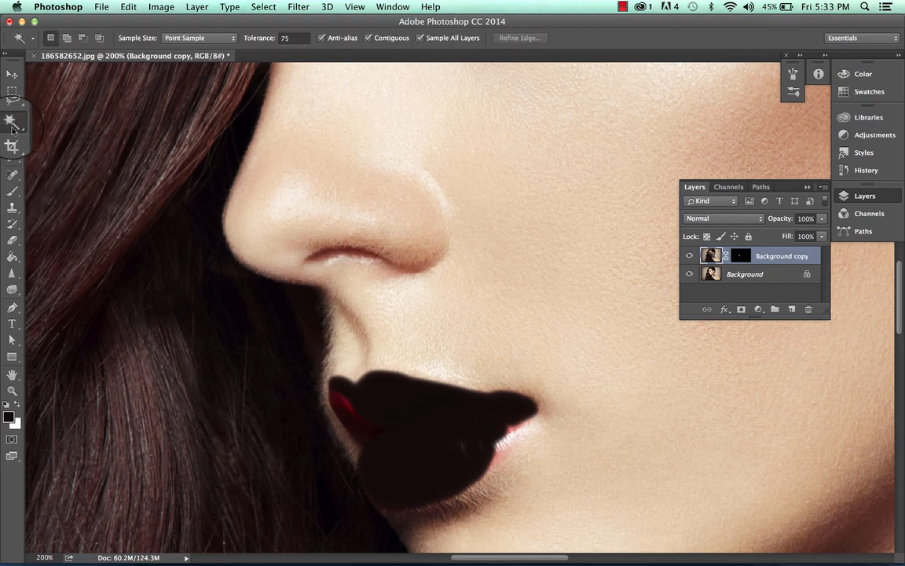